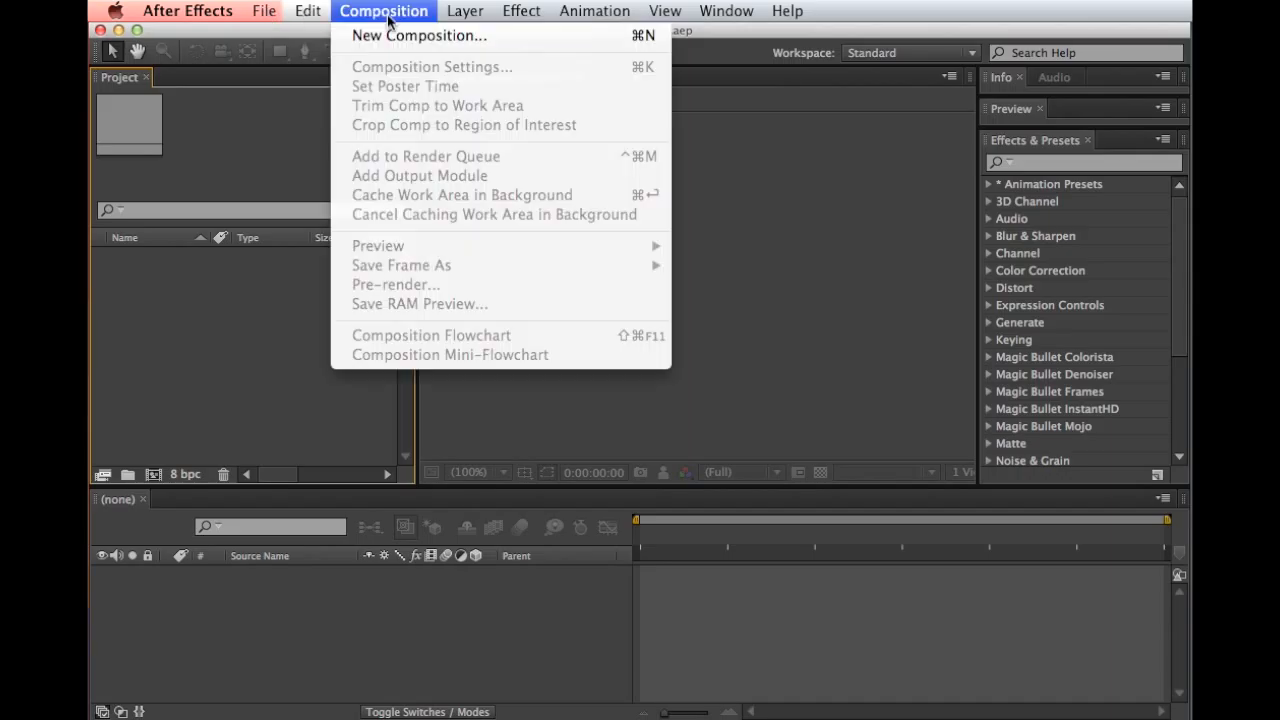
Create a 1920 x 1080 composition with the HDTV 1080 29.97 preset and a 30-second duration
{"action": "left_click", "coordinate": [387, 38]}
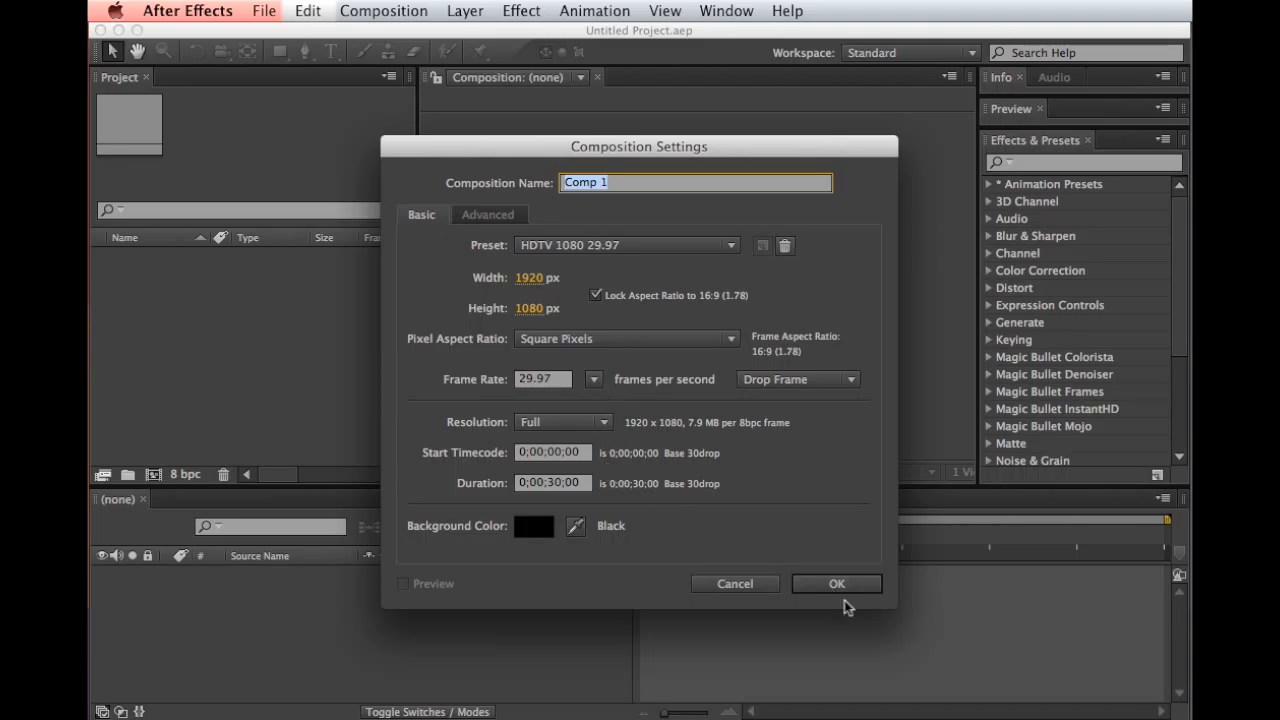
{"action": "left_click", "coordinate": [823, 583]}
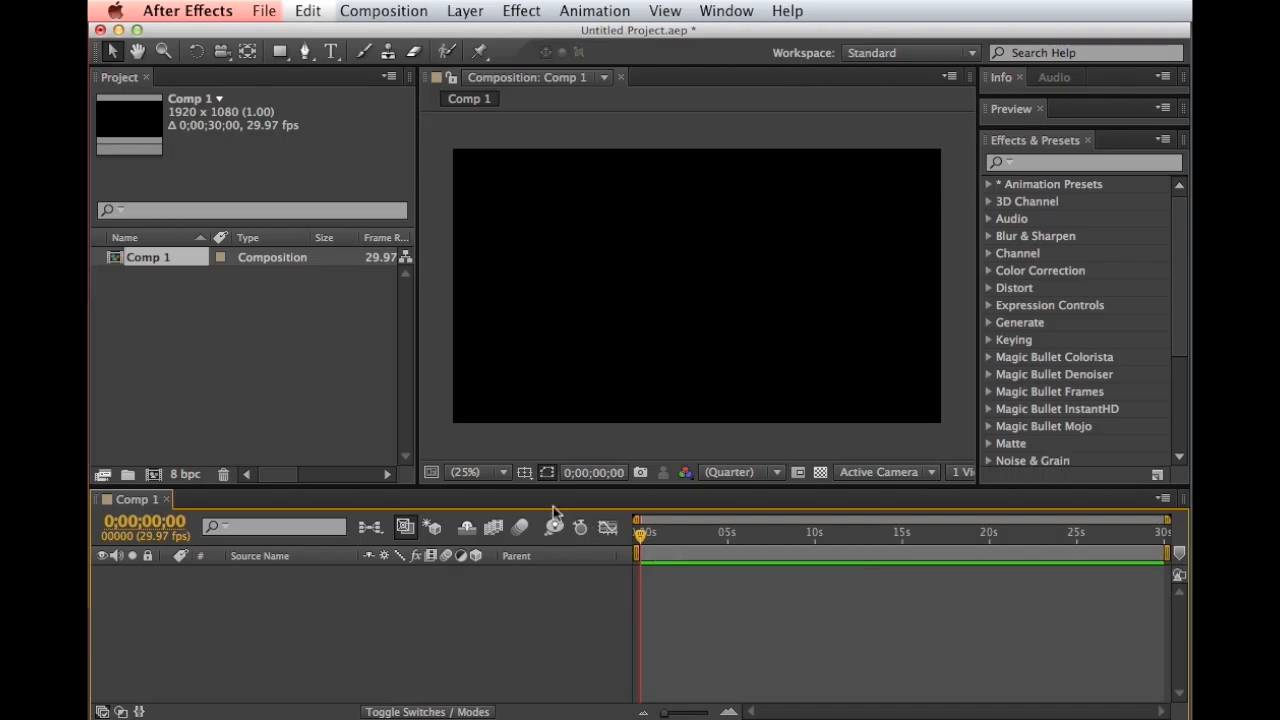
Add a 1920 x 1080 solid layer to the composition, coloured deep blue
{"action": "left_click", "coordinate": [458, 14]}
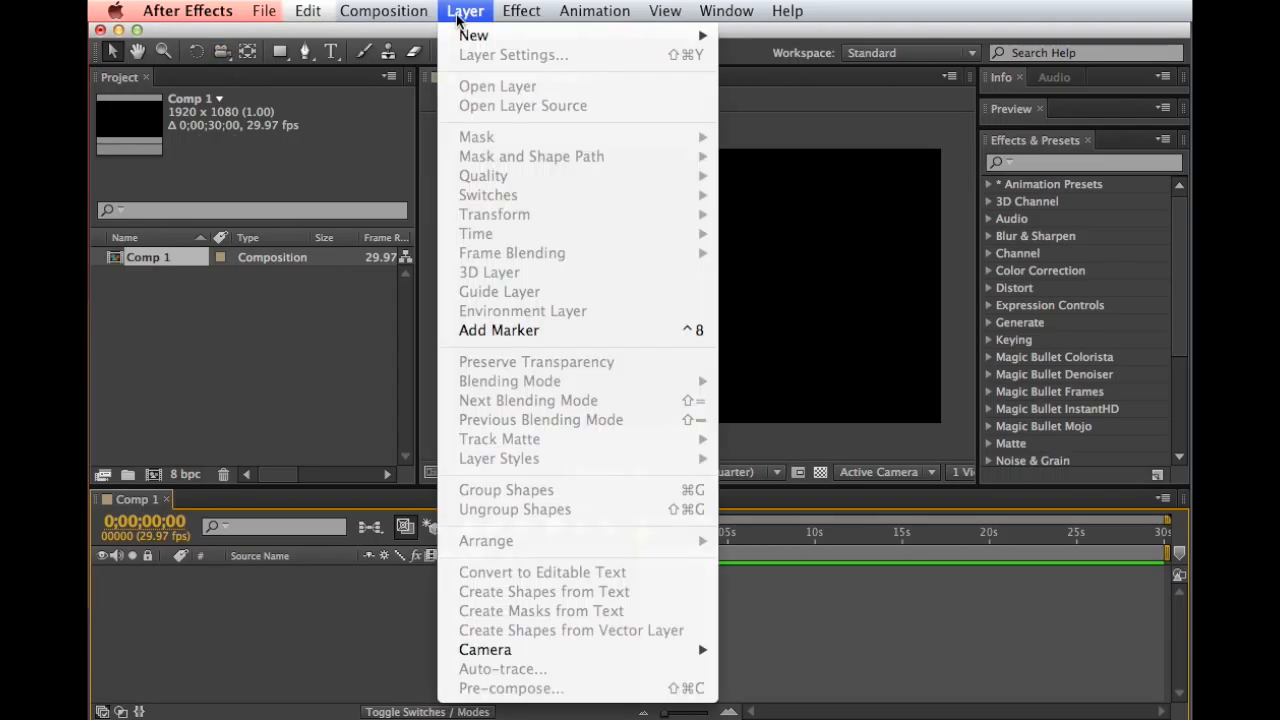
{"action": "mouse_move", "coordinate": [460, 36]}
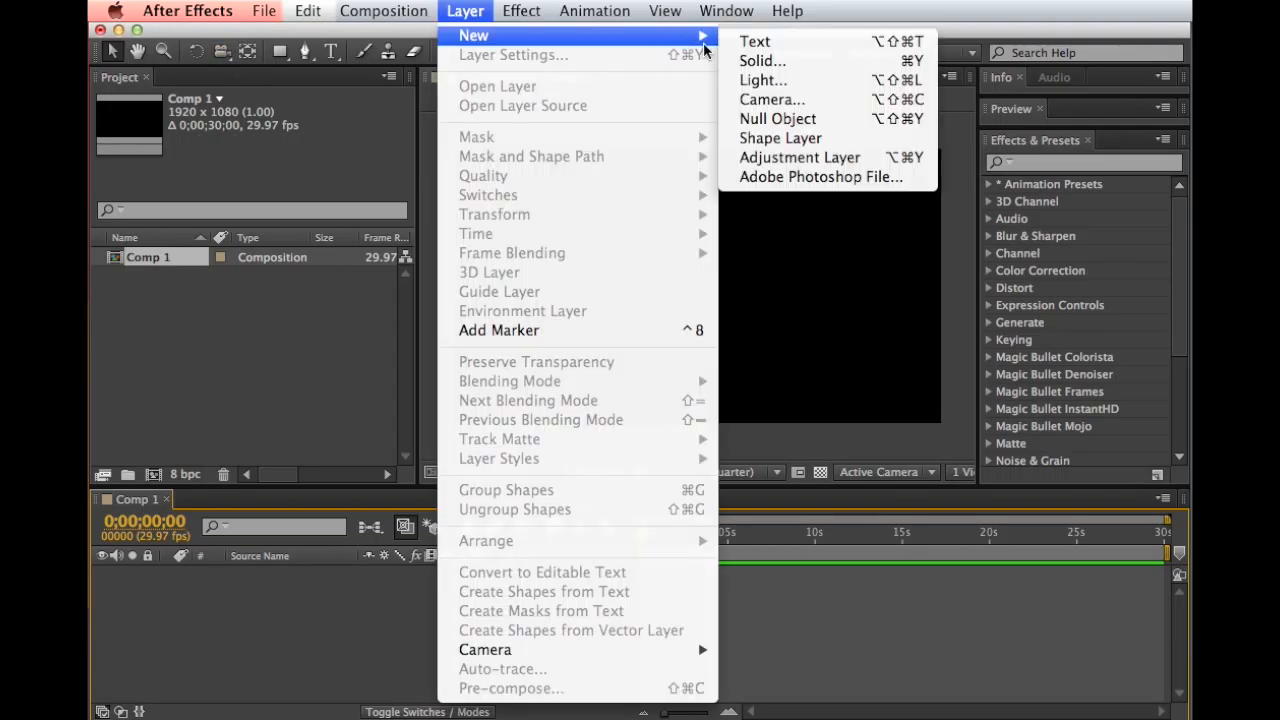
{"action": "left_click", "coordinate": [784, 62]}
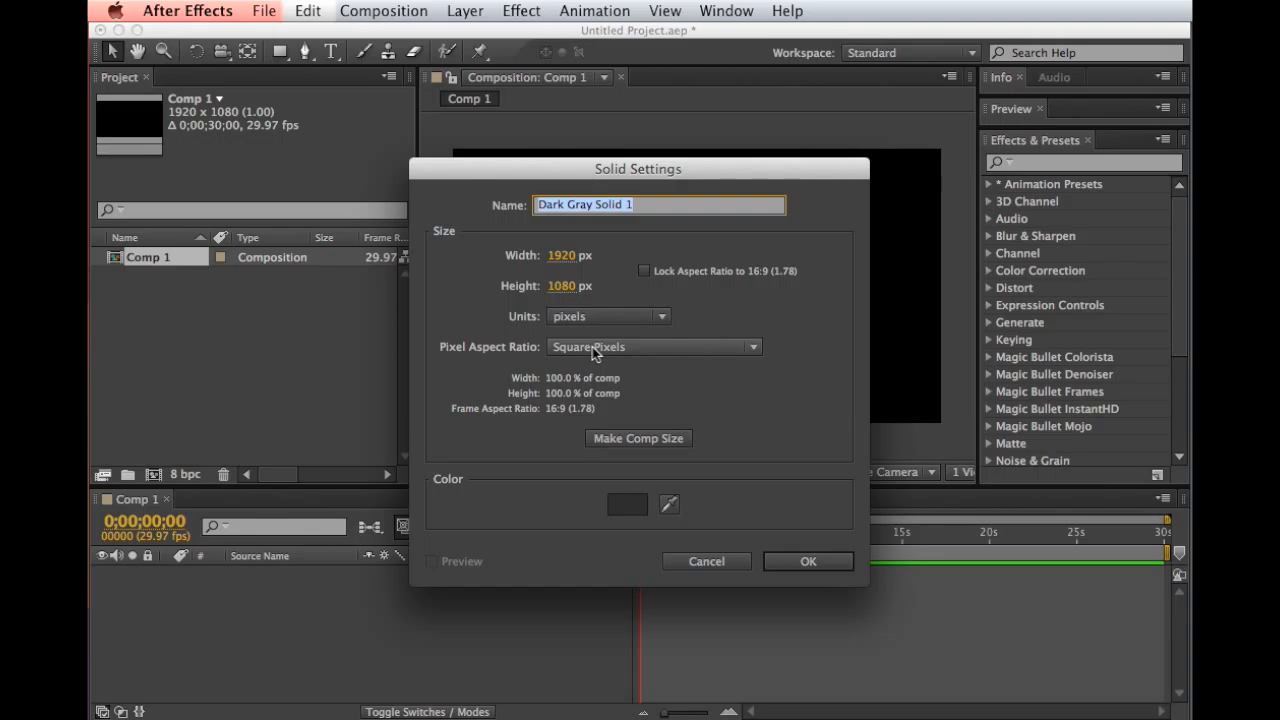
{"action": "left_click", "coordinate": [627, 504]}
{"action": "left_click_drag", "start_coordinate": [650, 300], "coordinate": [684, 343]}
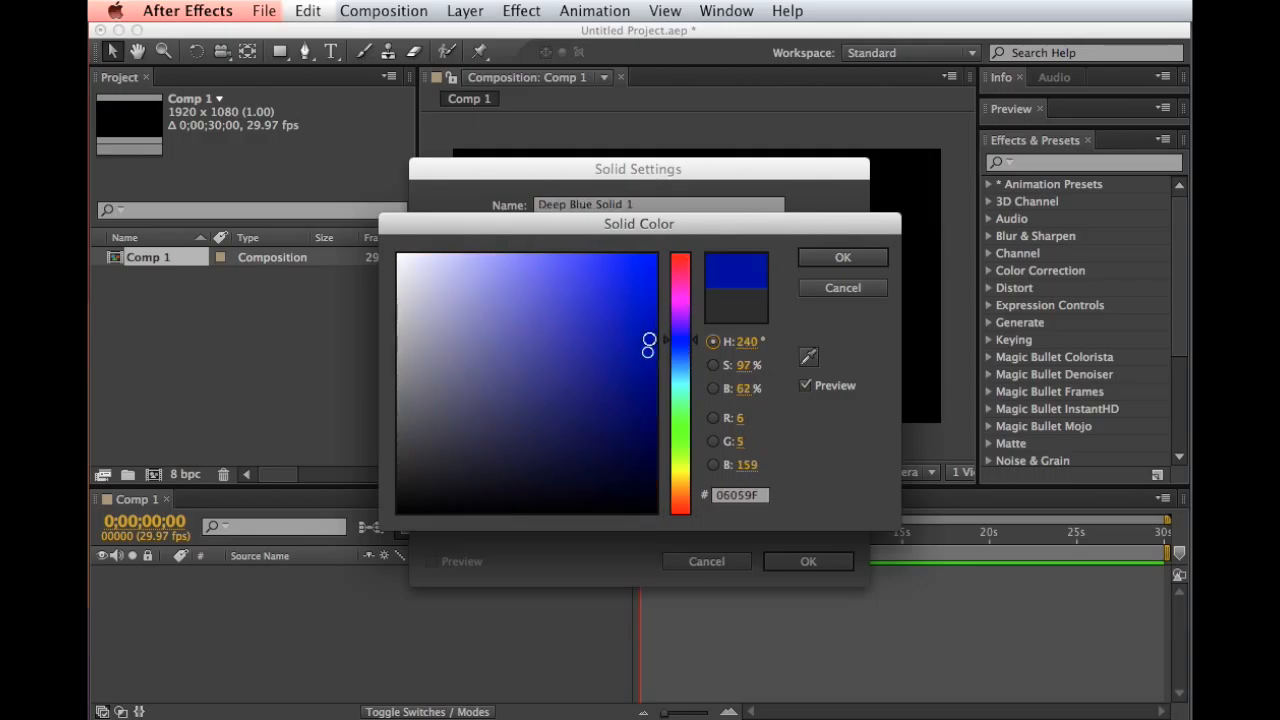
{"action": "left_click", "coordinate": [831, 262]}
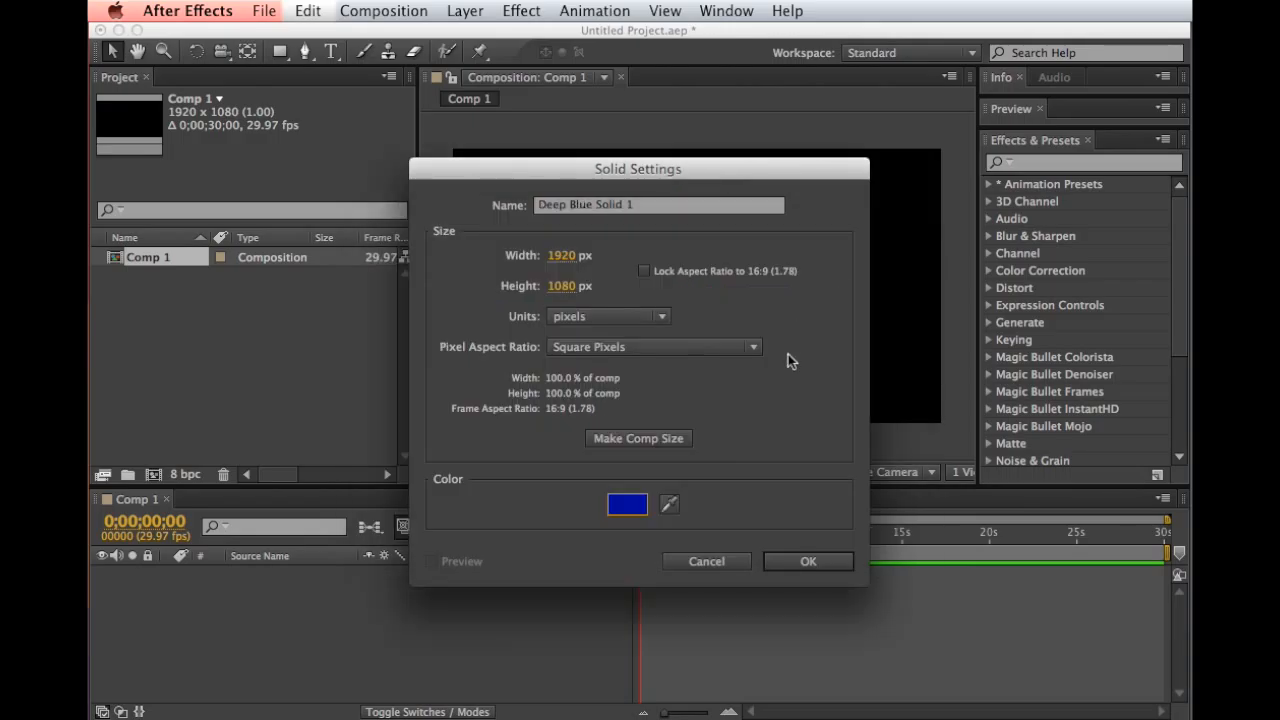
{"action": "left_click", "coordinate": [808, 561]}
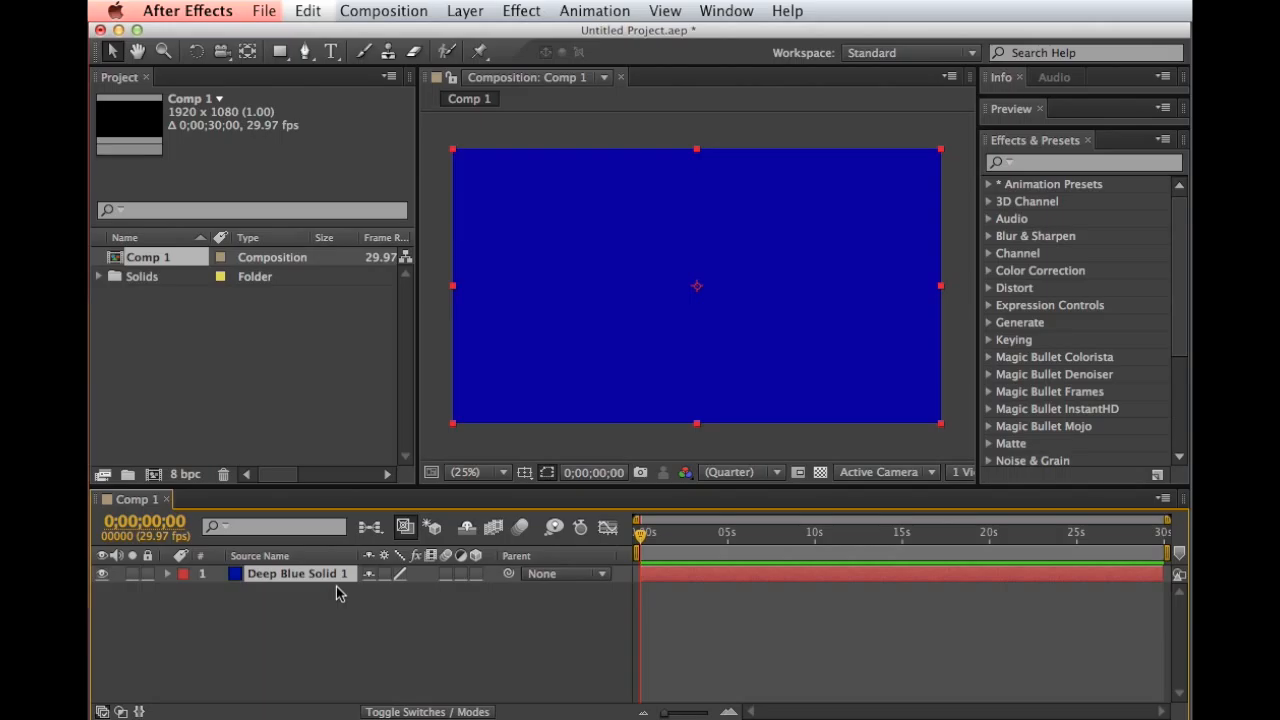
Toggle the blue solid's visibility off and on, and look into its Transform properties
{"action": "left_click", "coordinate": [102, 579]}
{"action": "left_click", "coordinate": [102, 579]}
{"action": "left_click", "coordinate": [168, 586]}
{"action": "left_click", "coordinate": [168, 576]}
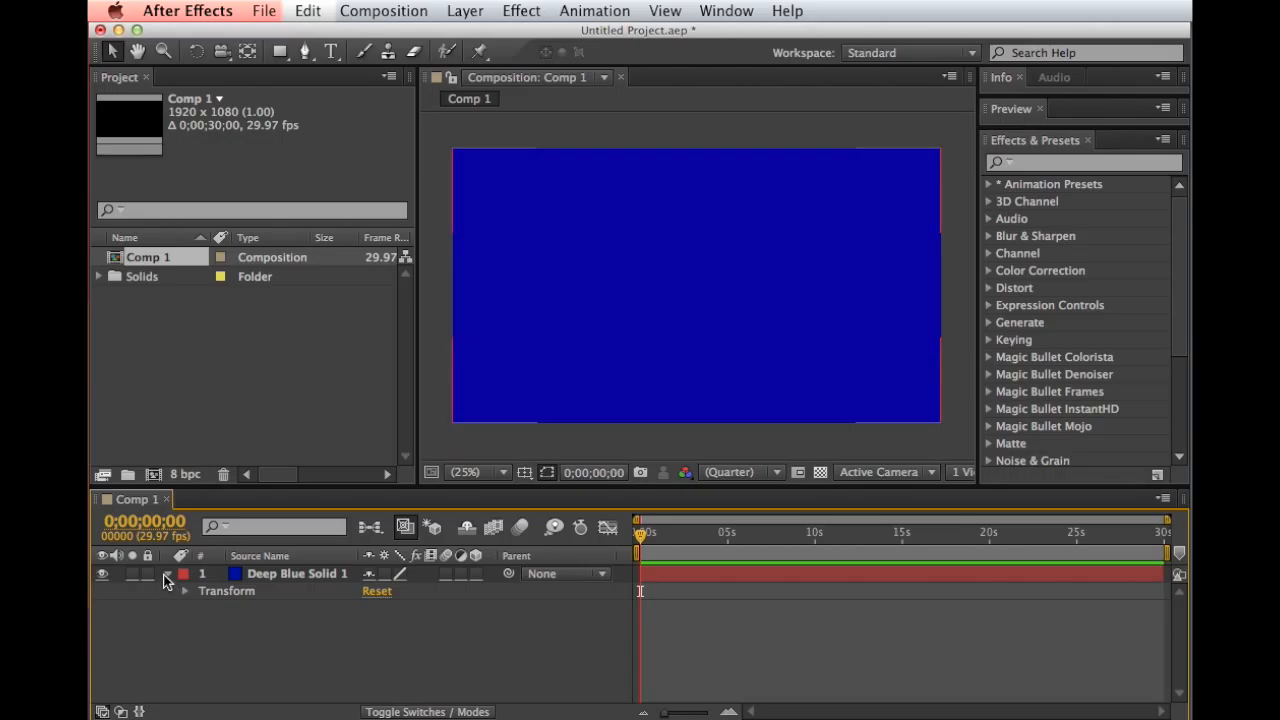
{"action": "left_click", "coordinate": [167, 574]}
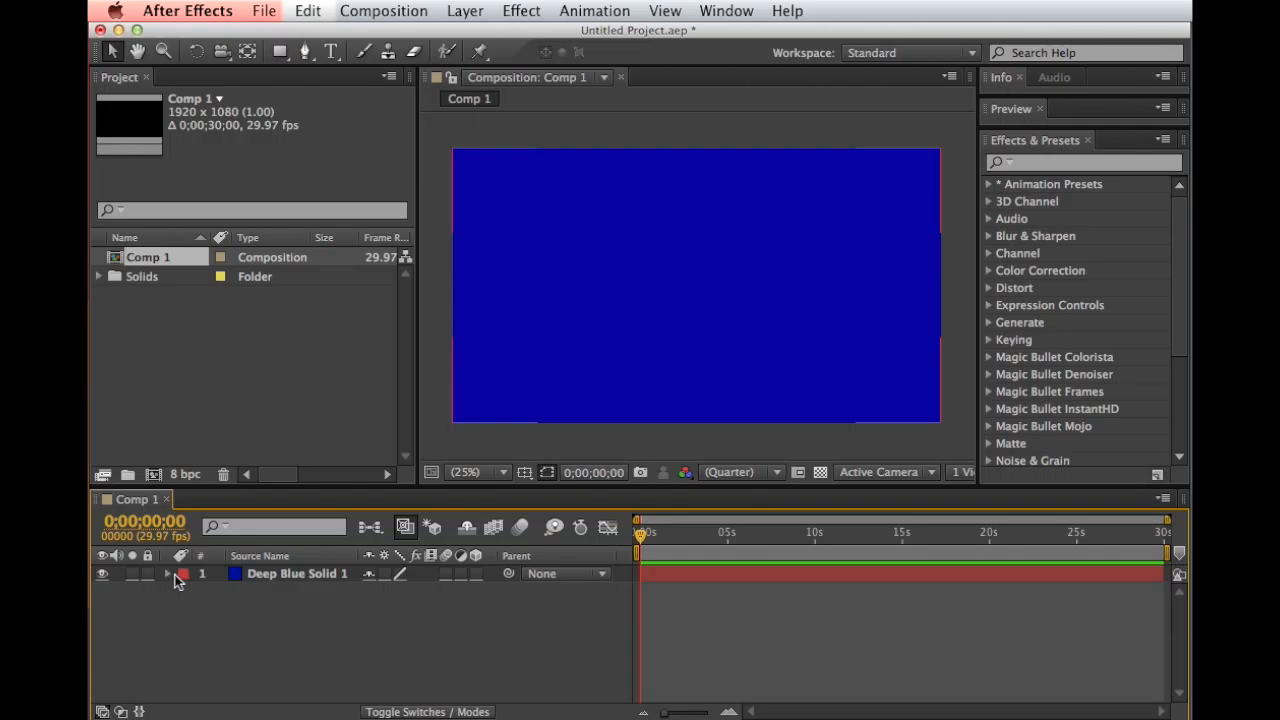
Add a text layer that reads EXPRESSION above the blue solid
{"action": "left_click", "coordinate": [465, 10]}
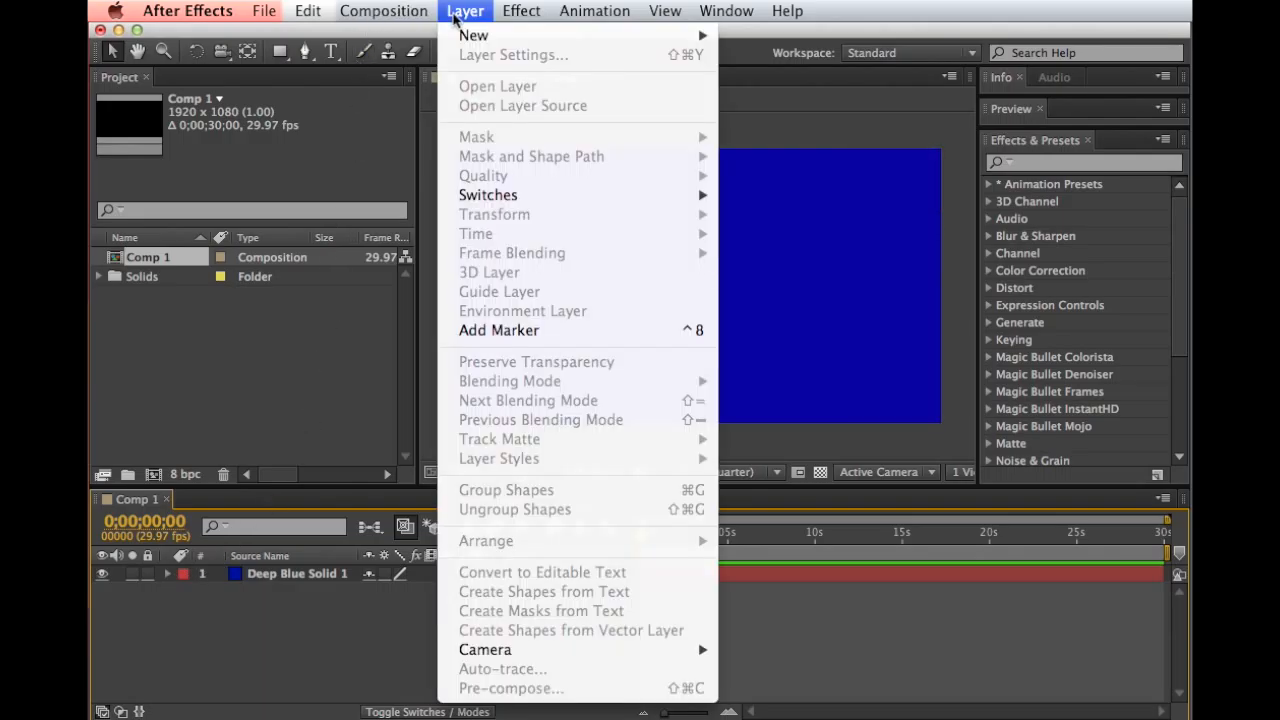
{"action": "mouse_move", "coordinate": [700, 37]}
{"action": "left_click", "coordinate": [757, 38]}
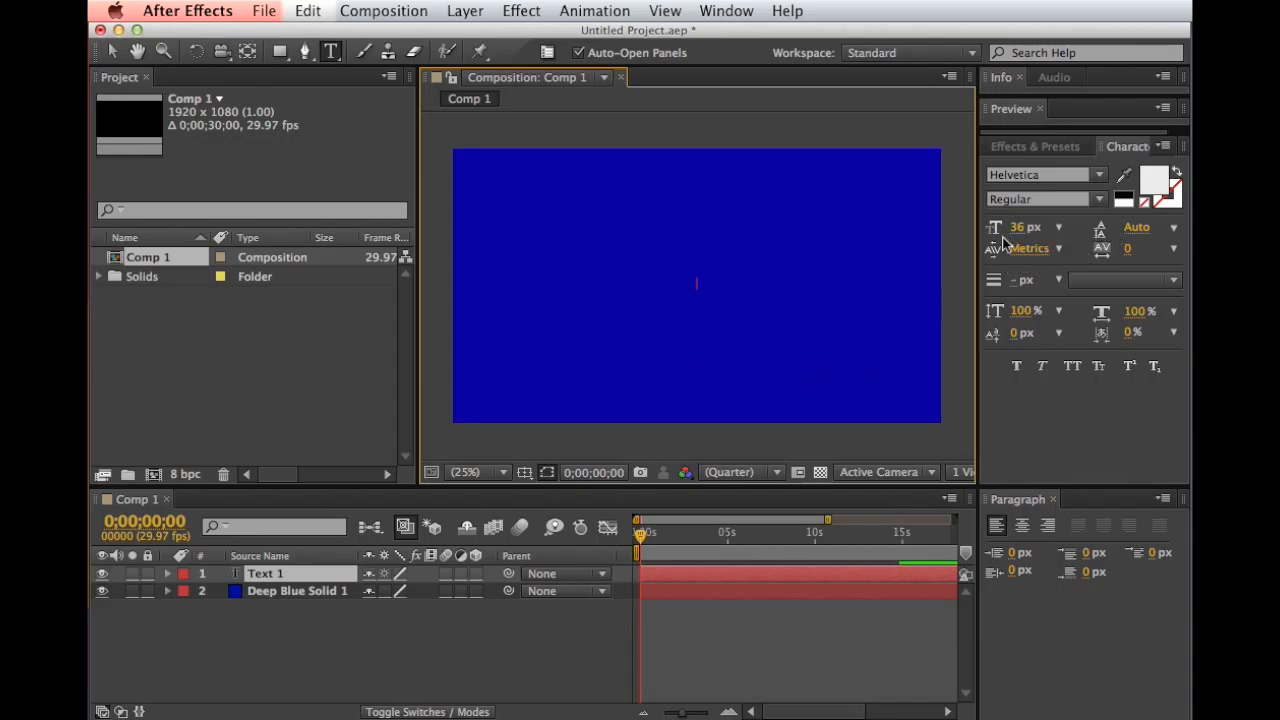
{"action": "type", "text": "EXPRESSION"}
Set the font size of the whole EXPRESSION text to 150 px
{"action": "key", "text": "super+a"}
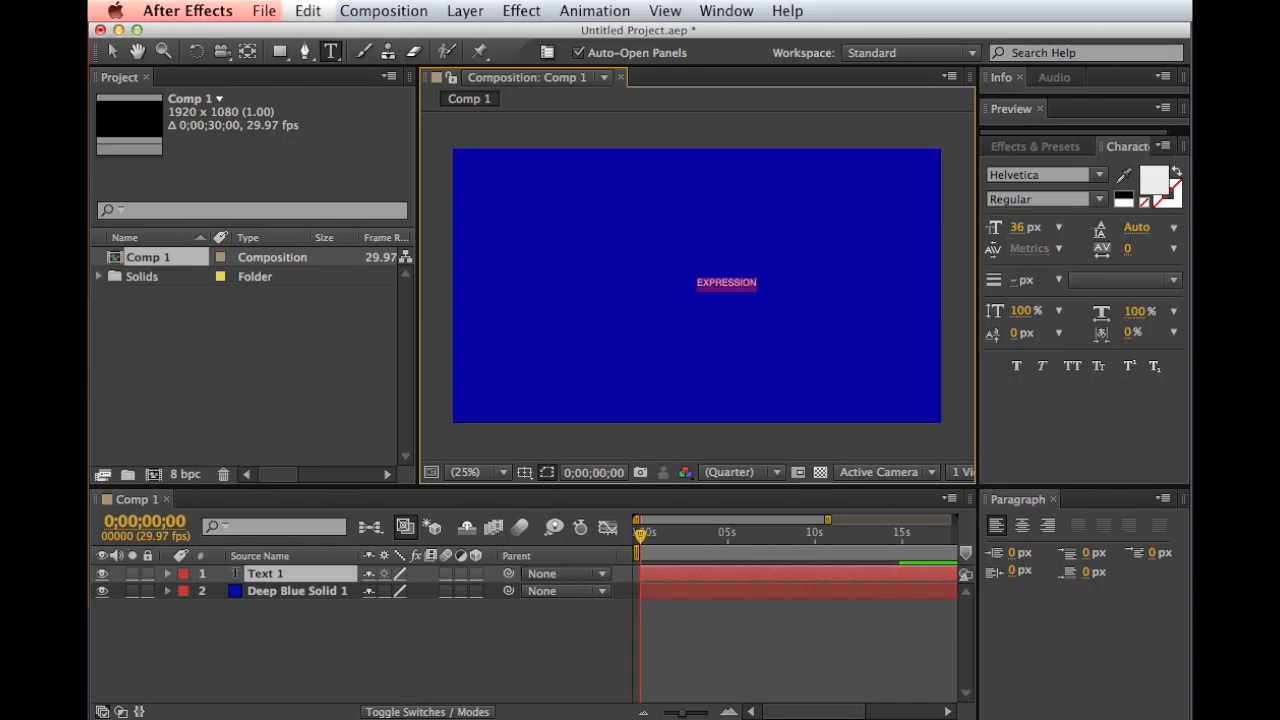
{"action": "left_click", "coordinate": [1036, 229]}
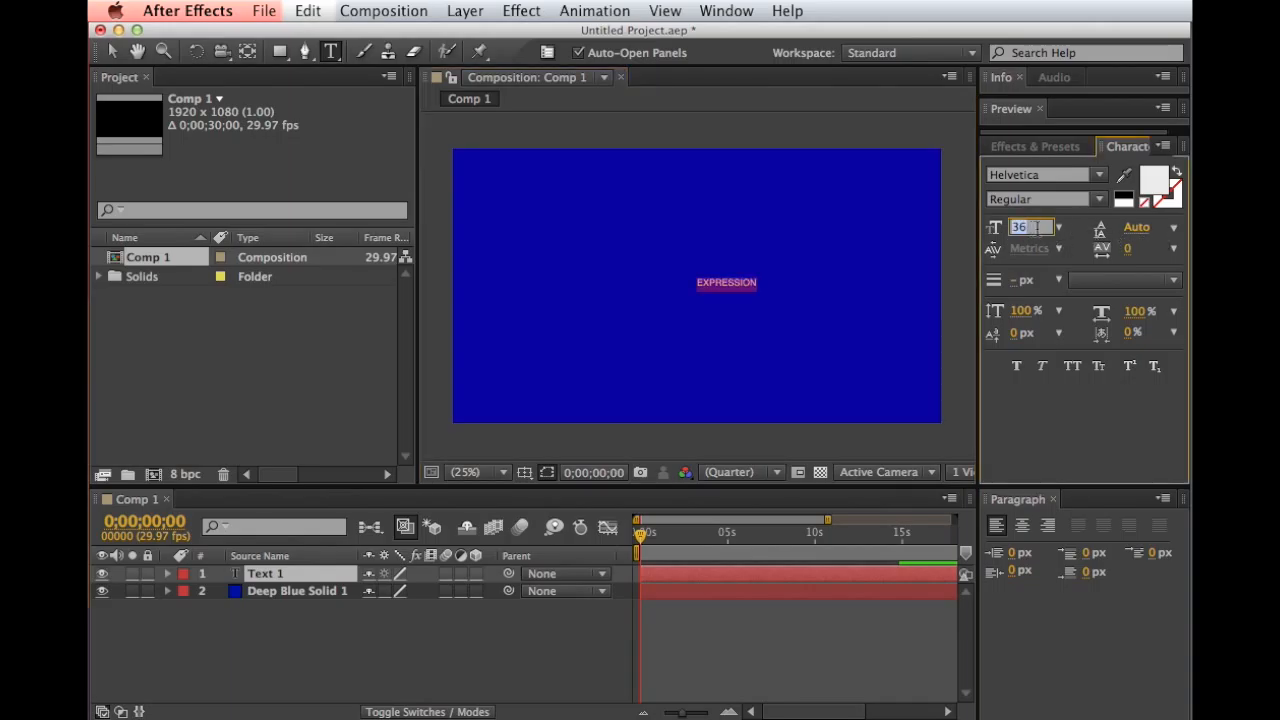
{"action": "type", "text": "500"}
{"action": "key", "text": "Return"}
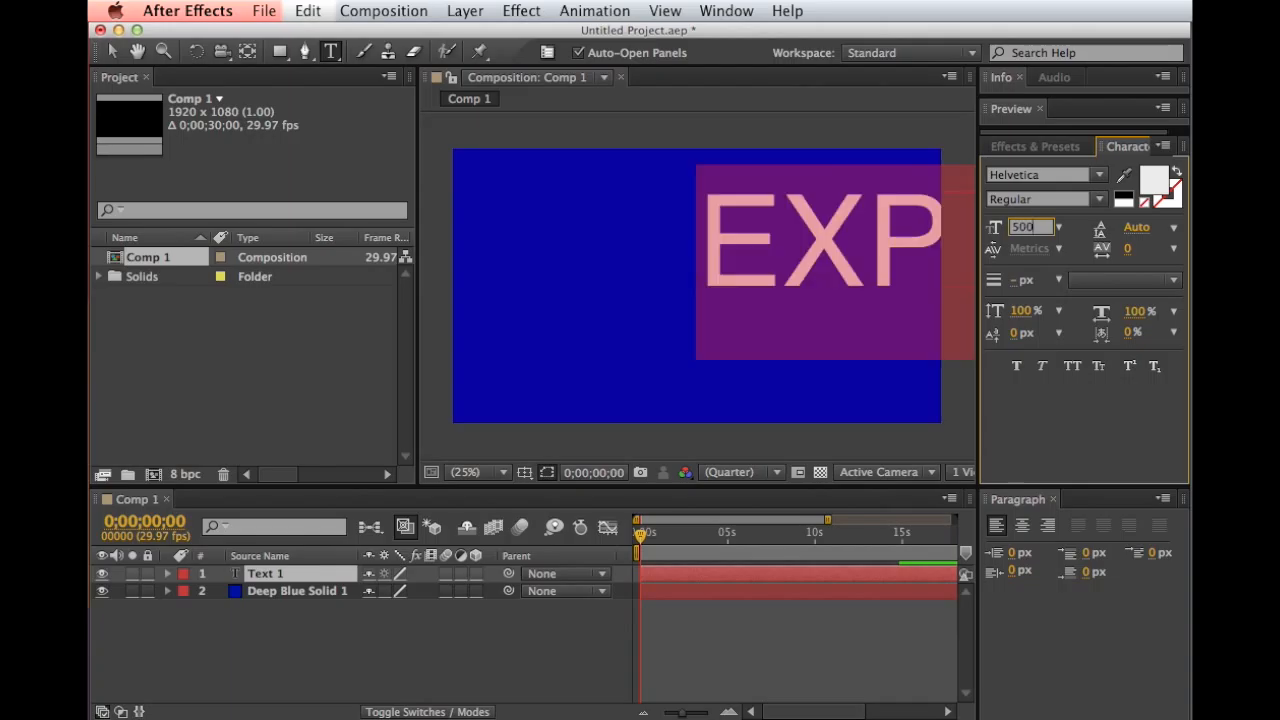
{"action": "type", "text": "50"}
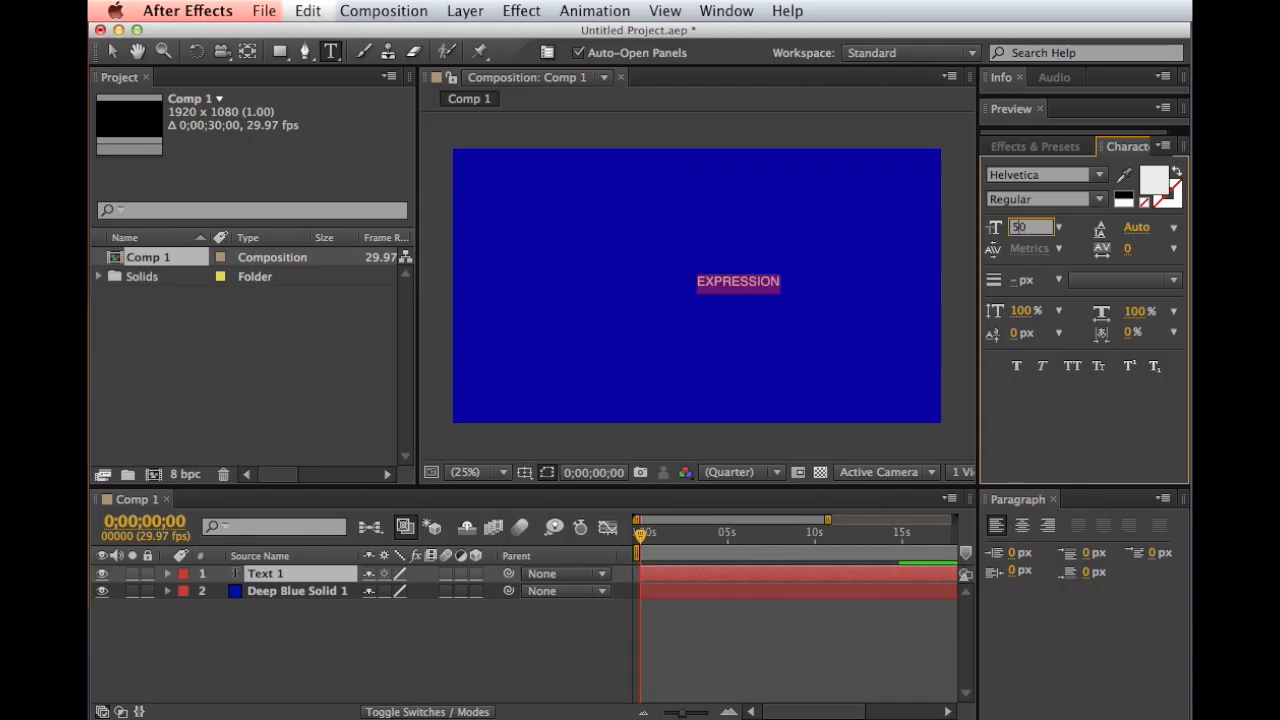
{"action": "type", "text": "1"}
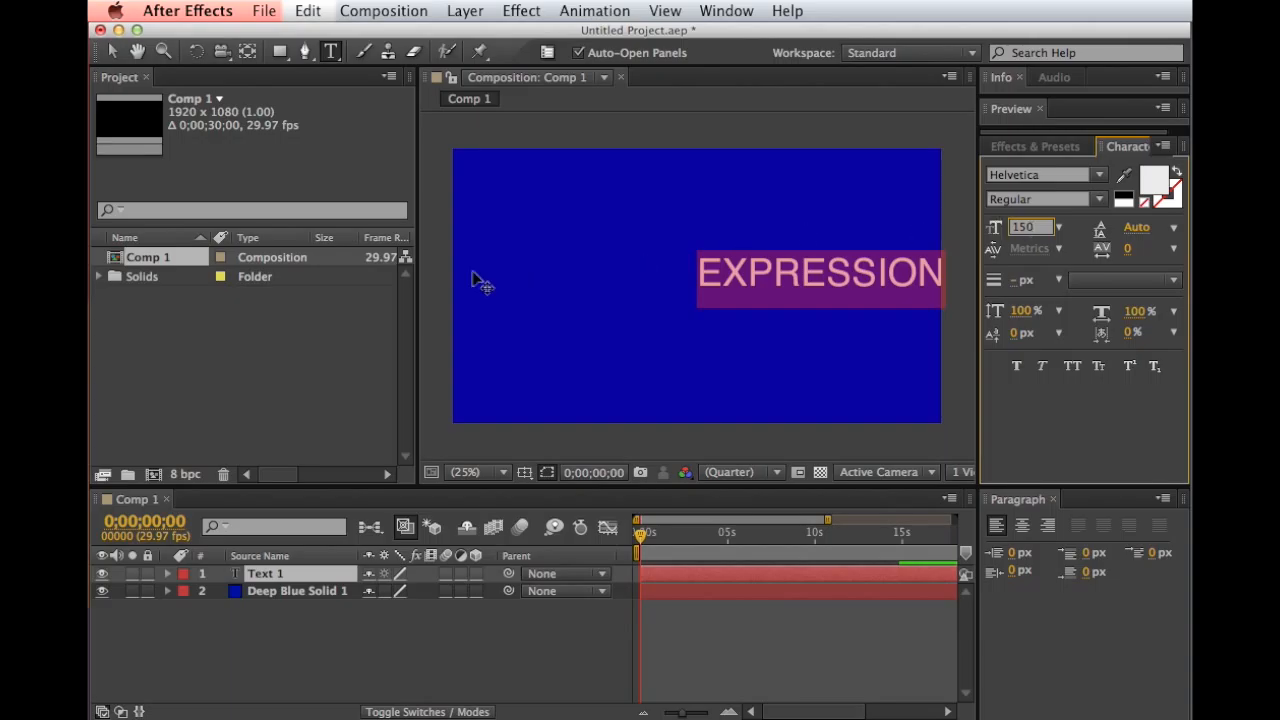
Move the EXPRESSION text left to roughly the middle of the frame and deselect it
{"action": "left_click", "coordinate": [112, 52]}
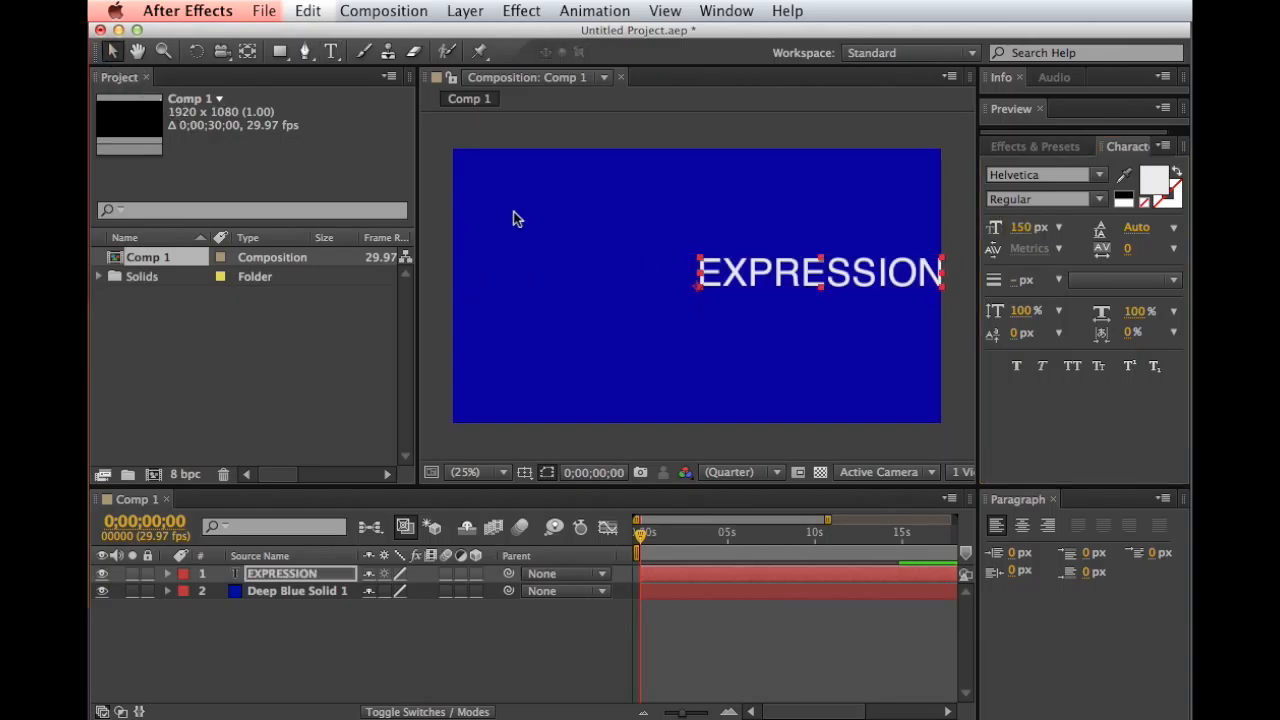
{"action": "left_click_drag", "start_coordinate": [733, 276], "coordinate": [617, 272]}
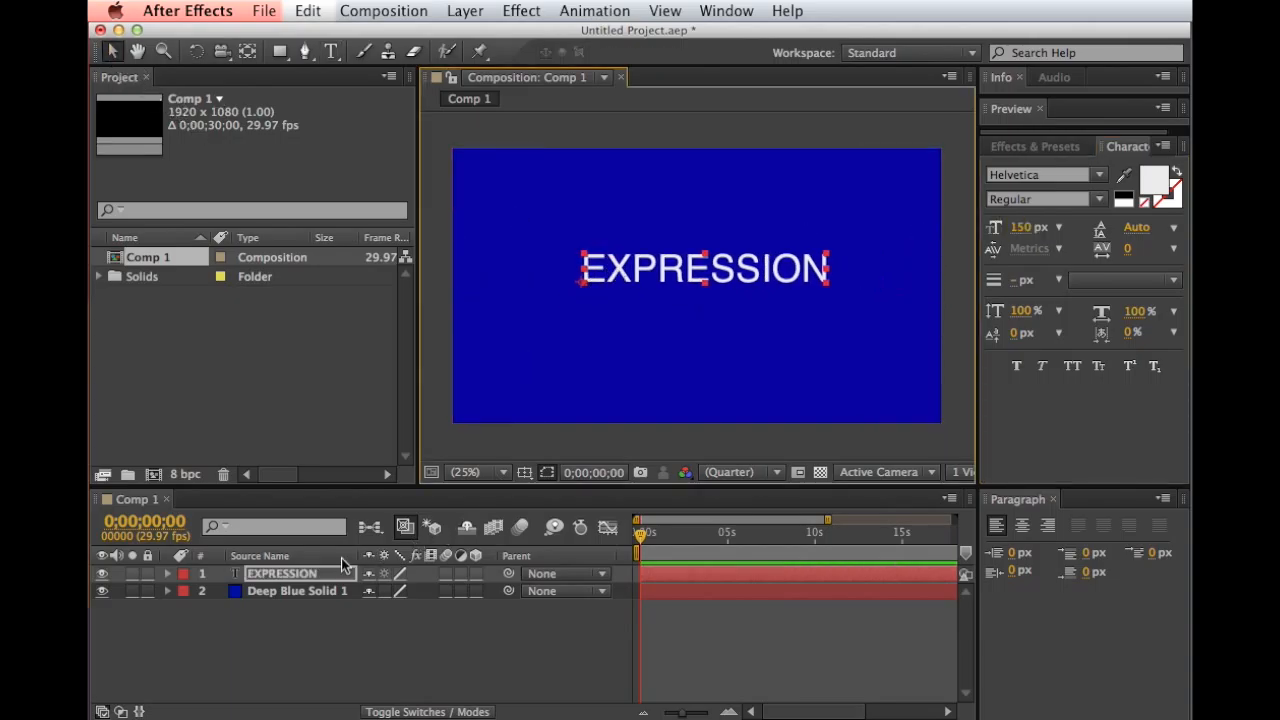
{"action": "mouse_move", "coordinate": [283, 578]}
{"action": "left_mouse_down"}
{"action": "mouse_move", "coordinate": [285, 610]}
{"action": "mouse_move", "coordinate": [294, 568]}
{"action": "left_mouse_up"}
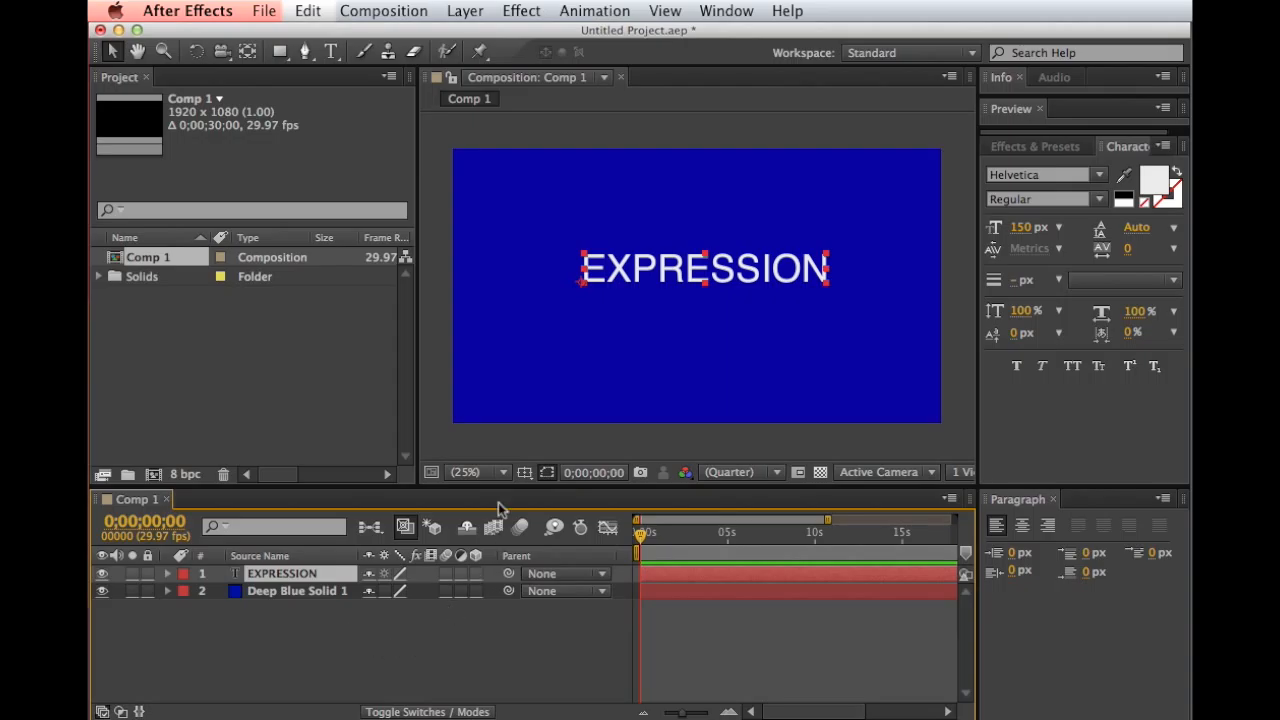
{"action": "left_click", "coordinate": [480, 446]}
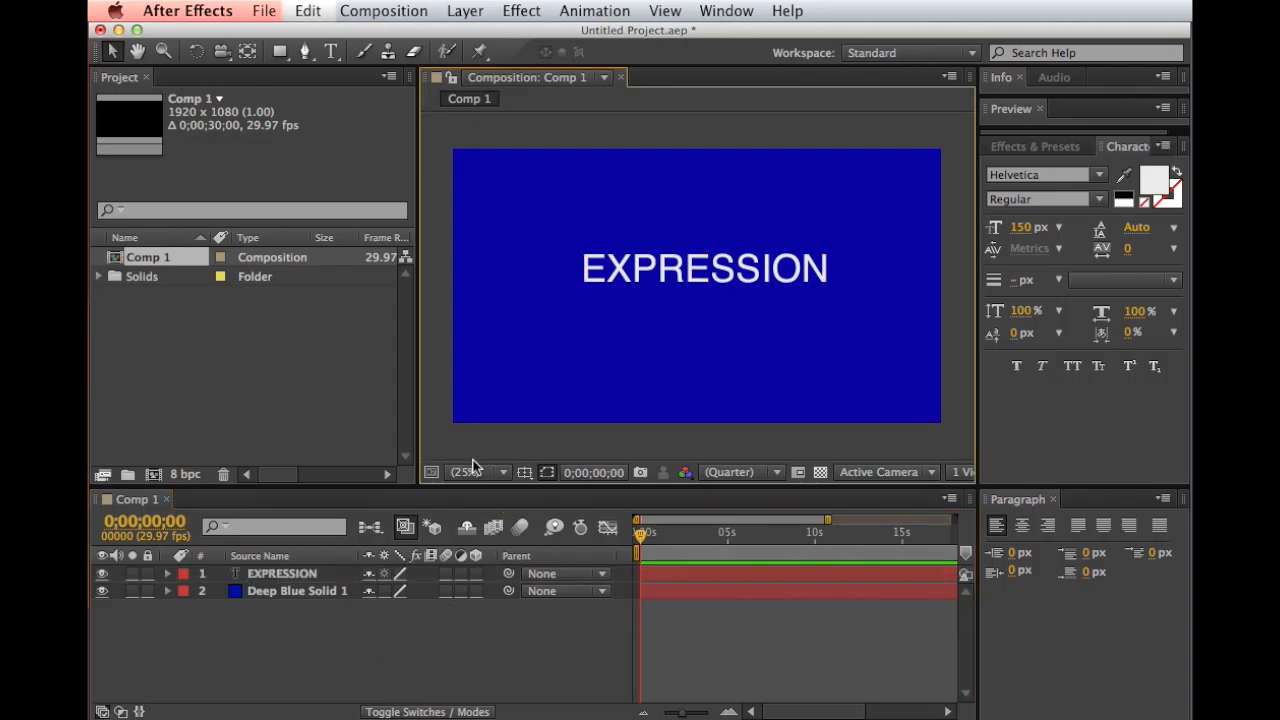
On a new shape layer, draw a red rectangle overlapping the start of the EXPRESSION text from above, and duplicate it
{"action": "left_click", "coordinate": [465, 11]}
{"action": "mouse_move", "coordinate": [487, 37]}
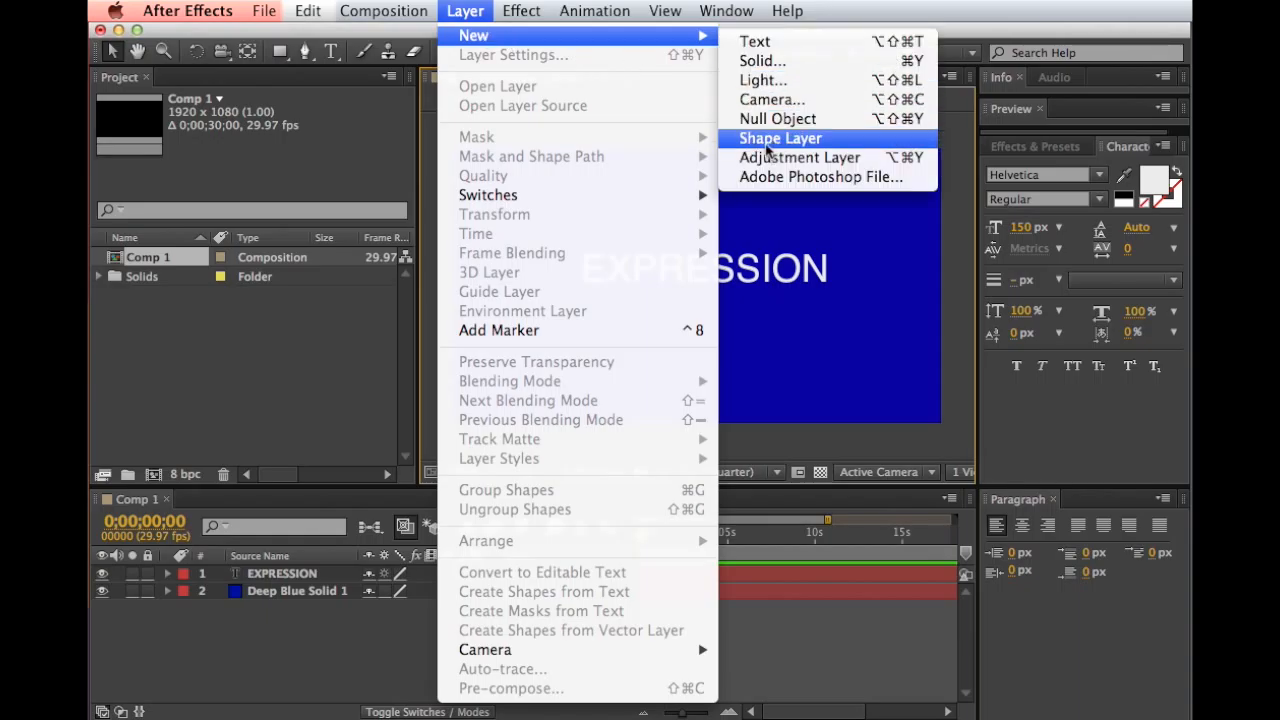
{"action": "left_click", "coordinate": [780, 138]}
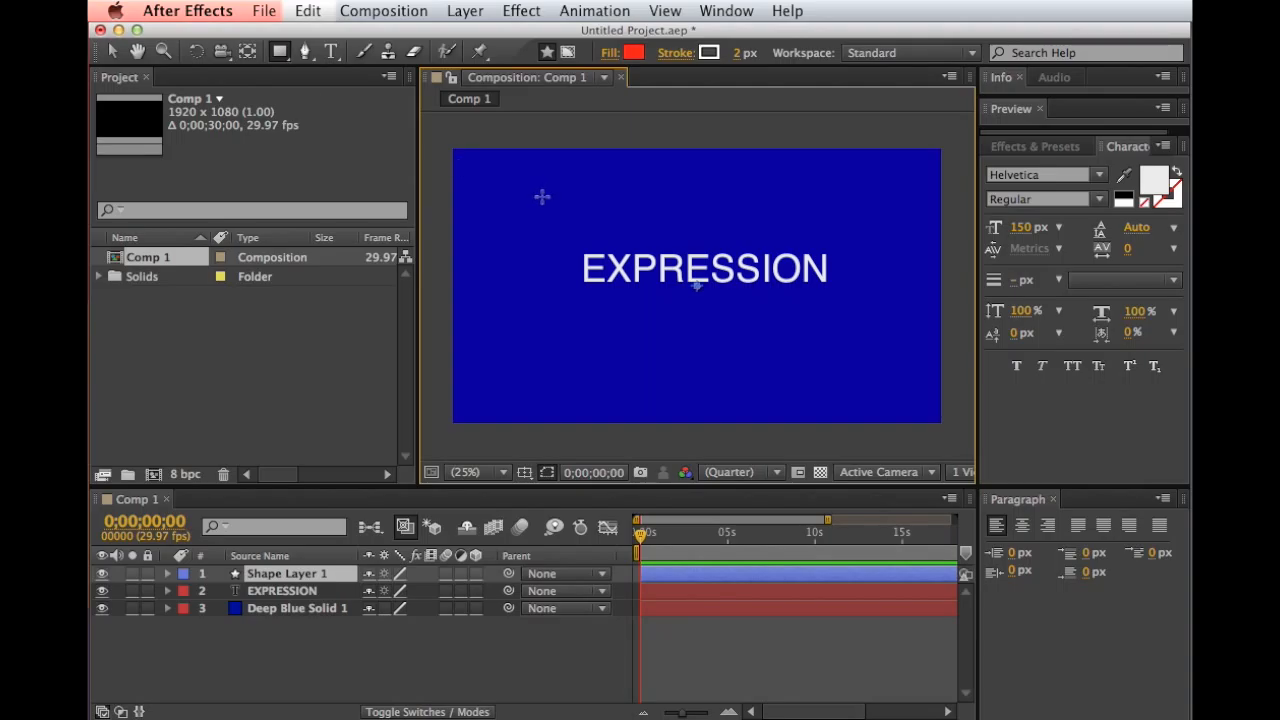
{"action": "mouse_move", "coordinate": [512, 188]}
{"action": "left_mouse_down"}
{"action": "mouse_move", "coordinate": [658, 280]}
{"action": "mouse_move", "coordinate": [643, 265]}
{"action": "left_mouse_up"}
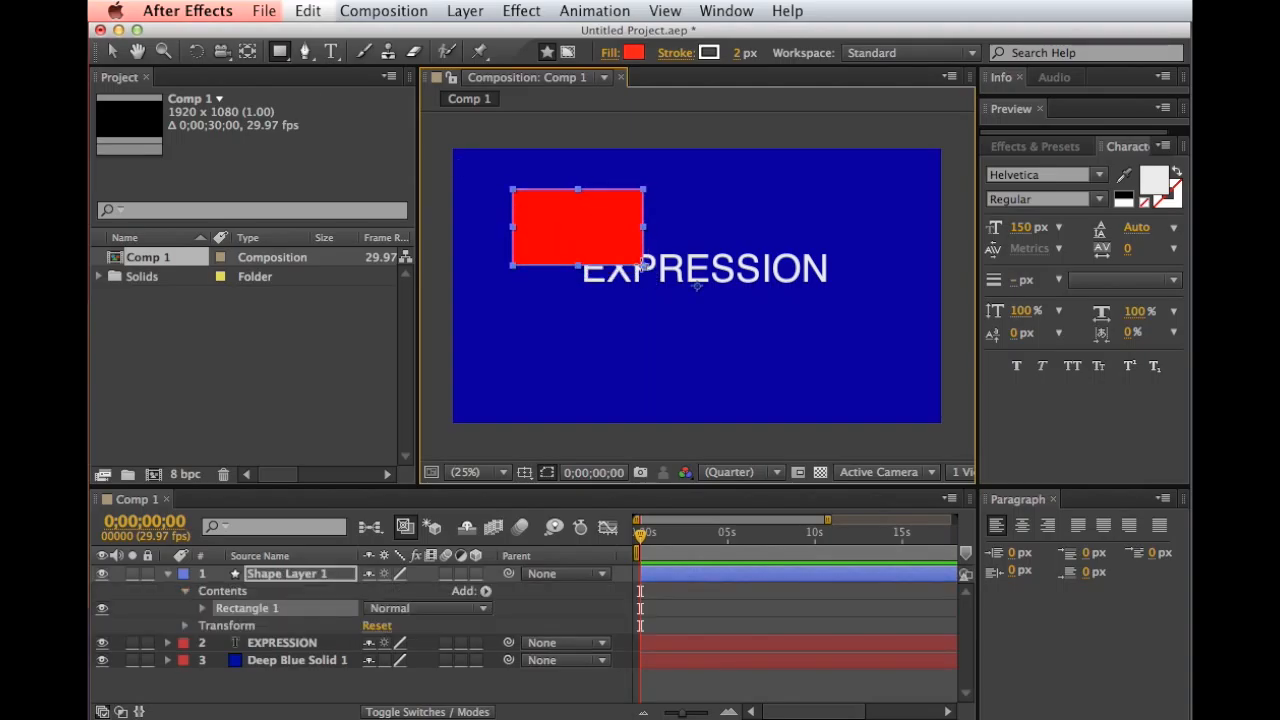
{"action": "key", "text": "super+d"}
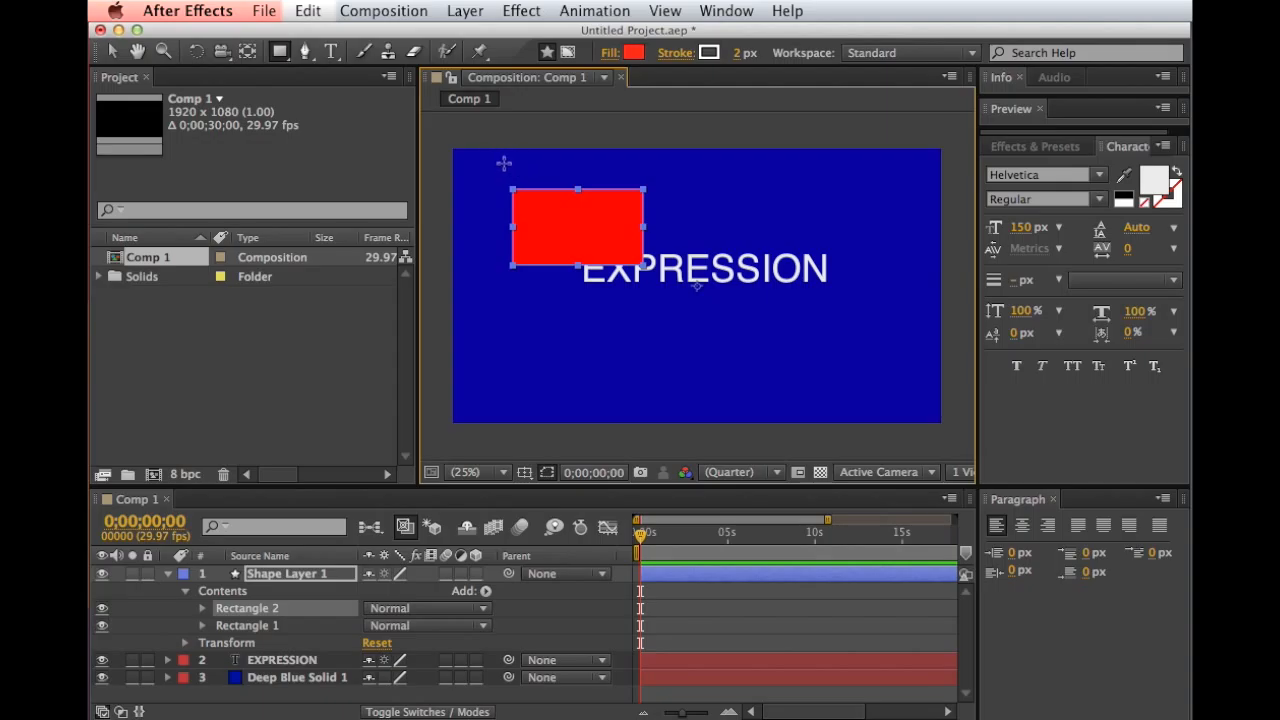
Draw a closed triangle with the Pen tool over the end of the EXPRESSION text
{"action": "left_click", "coordinate": [305, 52]}
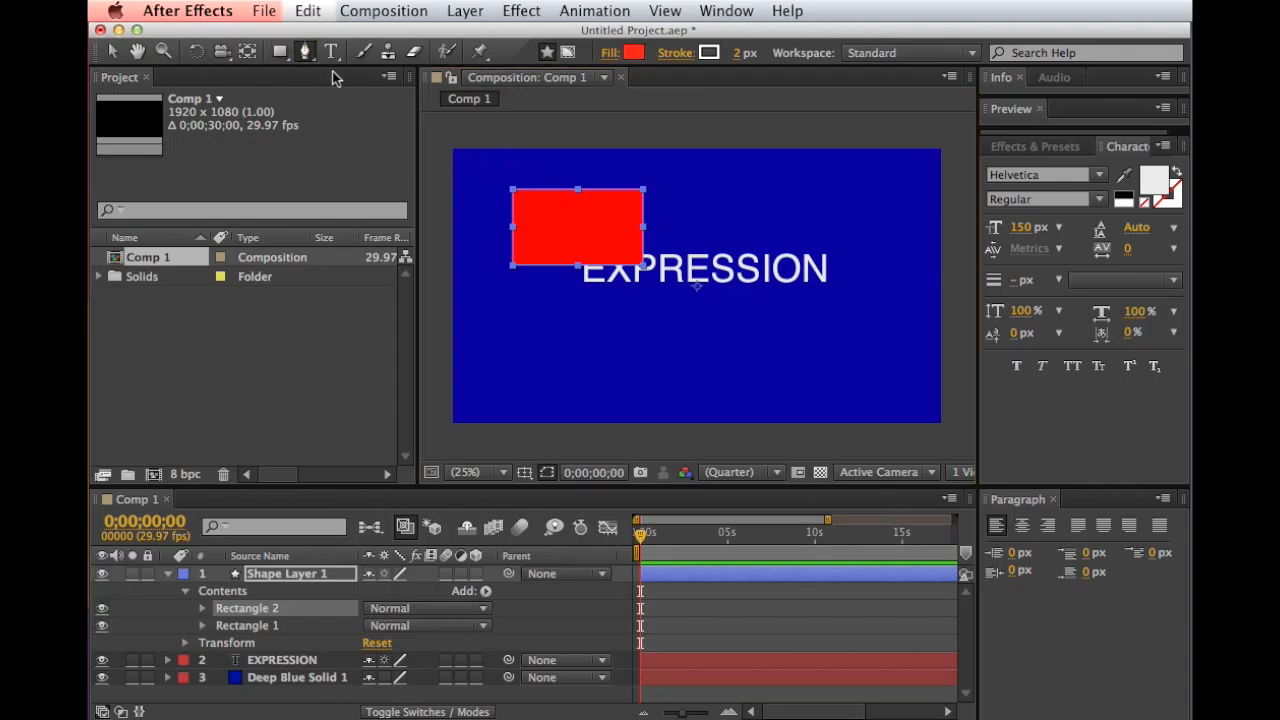
{"action": "left_click", "coordinate": [786, 326]}
{"action": "left_click", "coordinate": [829, 209]}
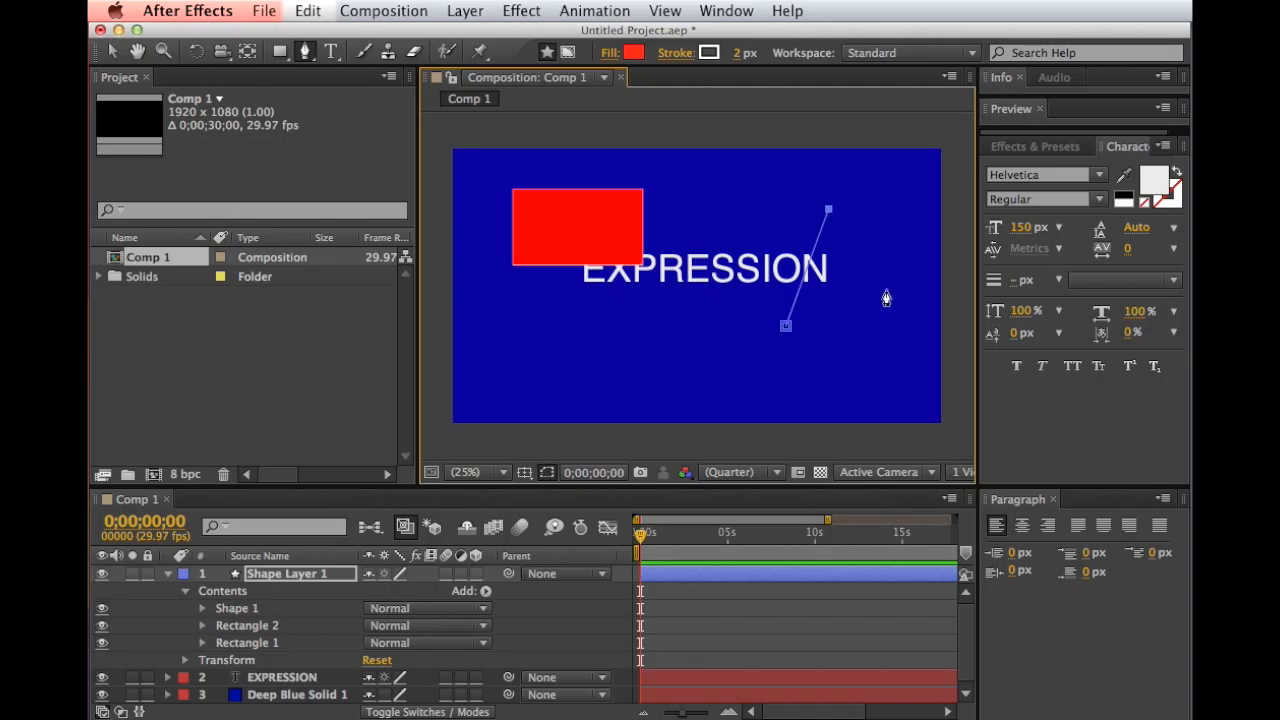
{"action": "left_click", "coordinate": [885, 289]}
{"action": "left_click", "coordinate": [786, 326]}
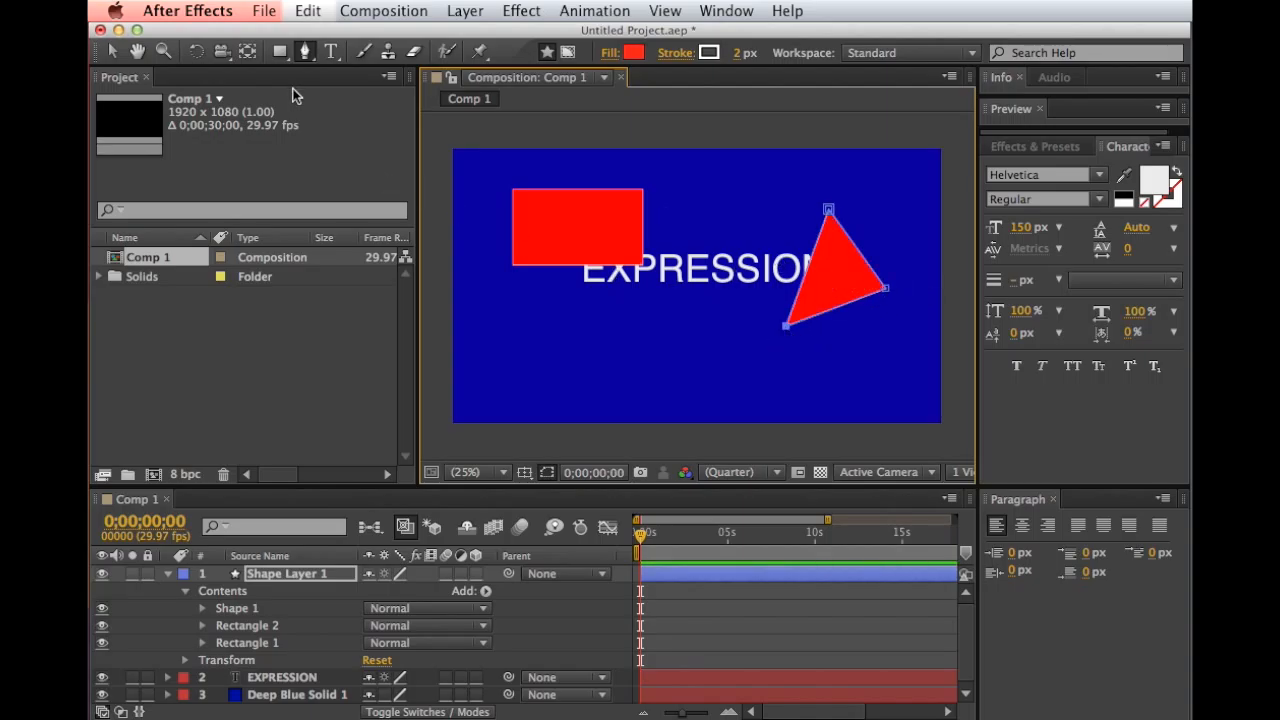
Change the triangle's fill colour to a medium blue
{"action": "left_click", "coordinate": [112, 52]}
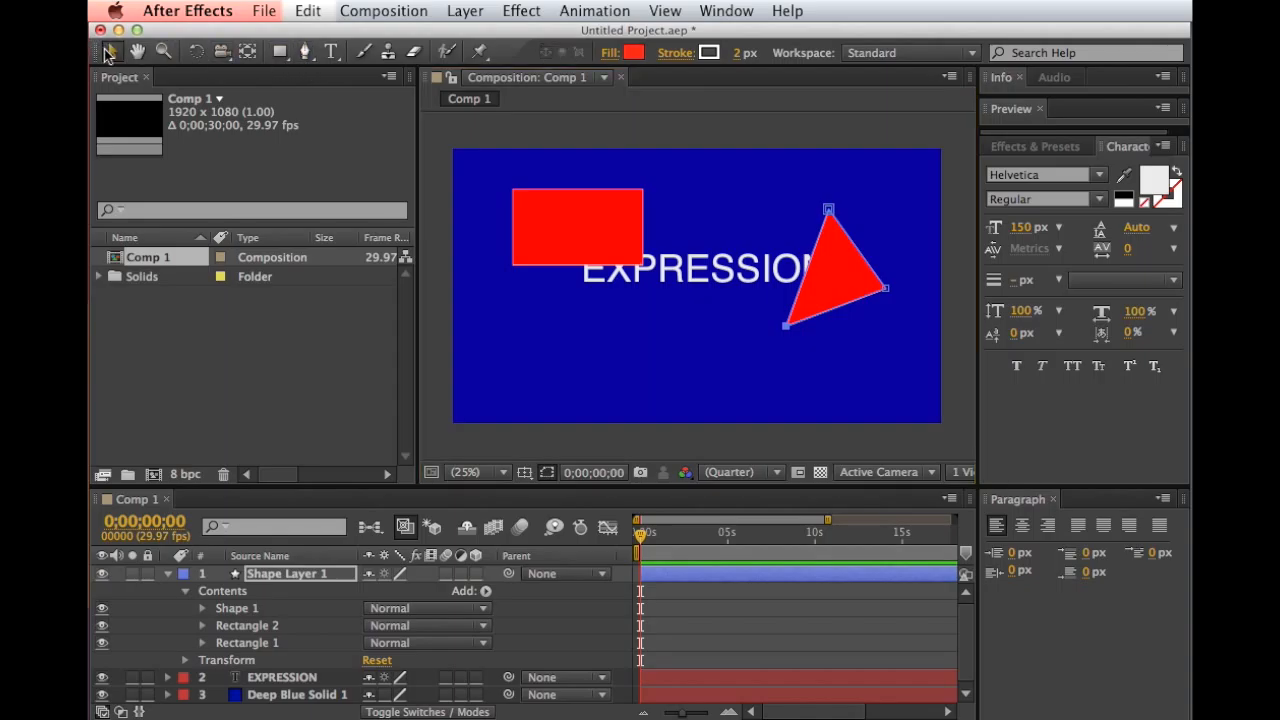
{"action": "left_click", "coordinate": [844, 280]}
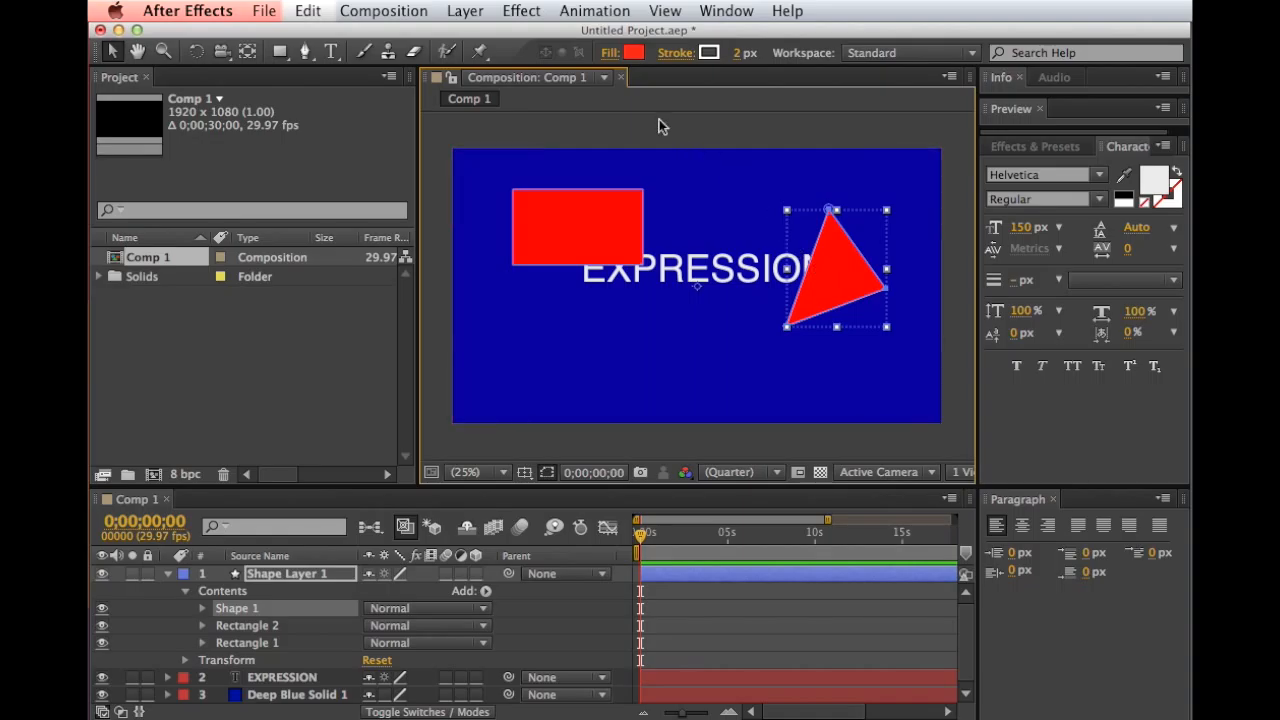
{"action": "left_click", "coordinate": [634, 53]}
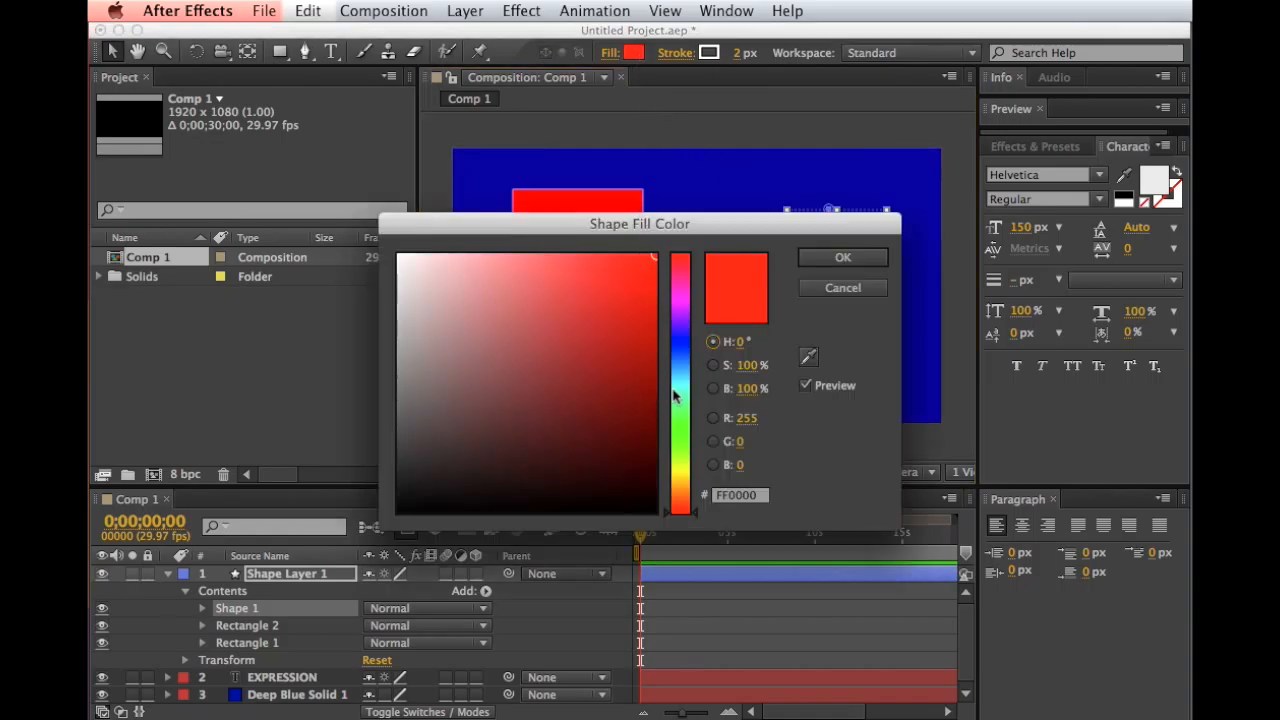
{"action": "left_click", "coordinate": [677, 349]}
{"action": "left_click", "coordinate": [637, 371]}
{"action": "left_click", "coordinate": [571, 329]}
{"action": "left_click", "coordinate": [838, 258]}
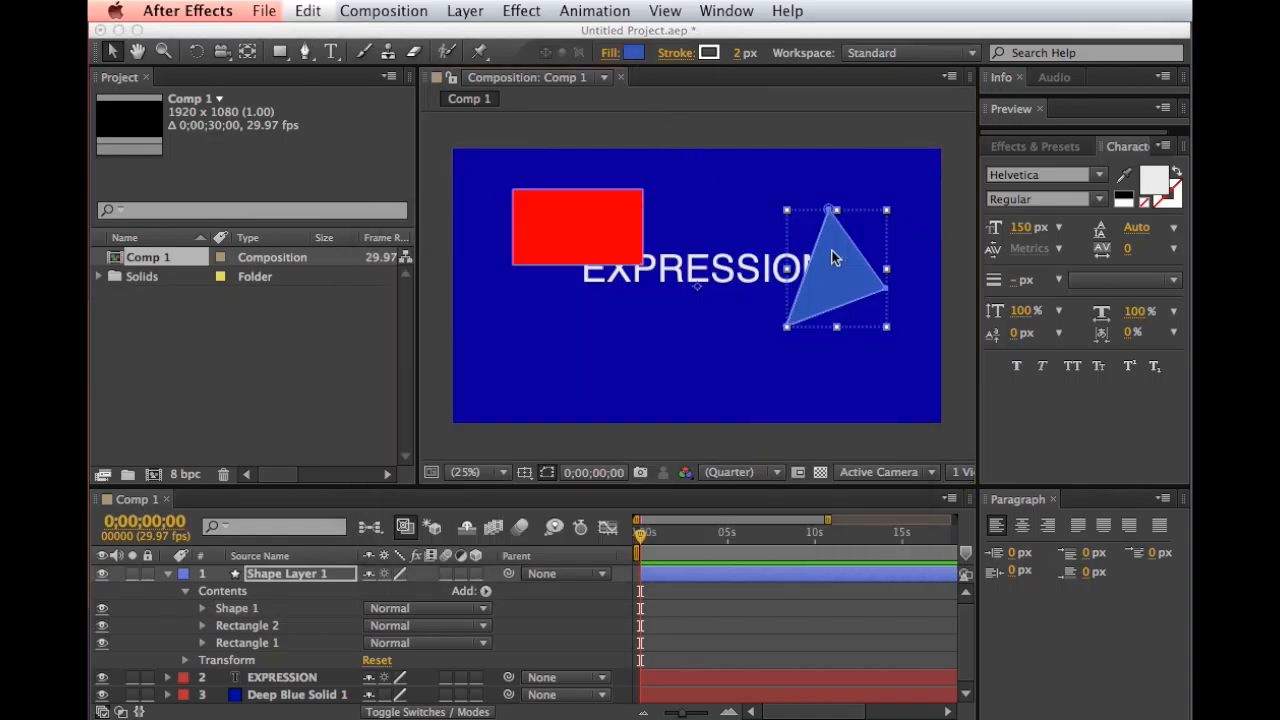
Change the triangle's stroke colour to dark green, hex 237303
{"action": "left_click", "coordinate": [709, 53]}
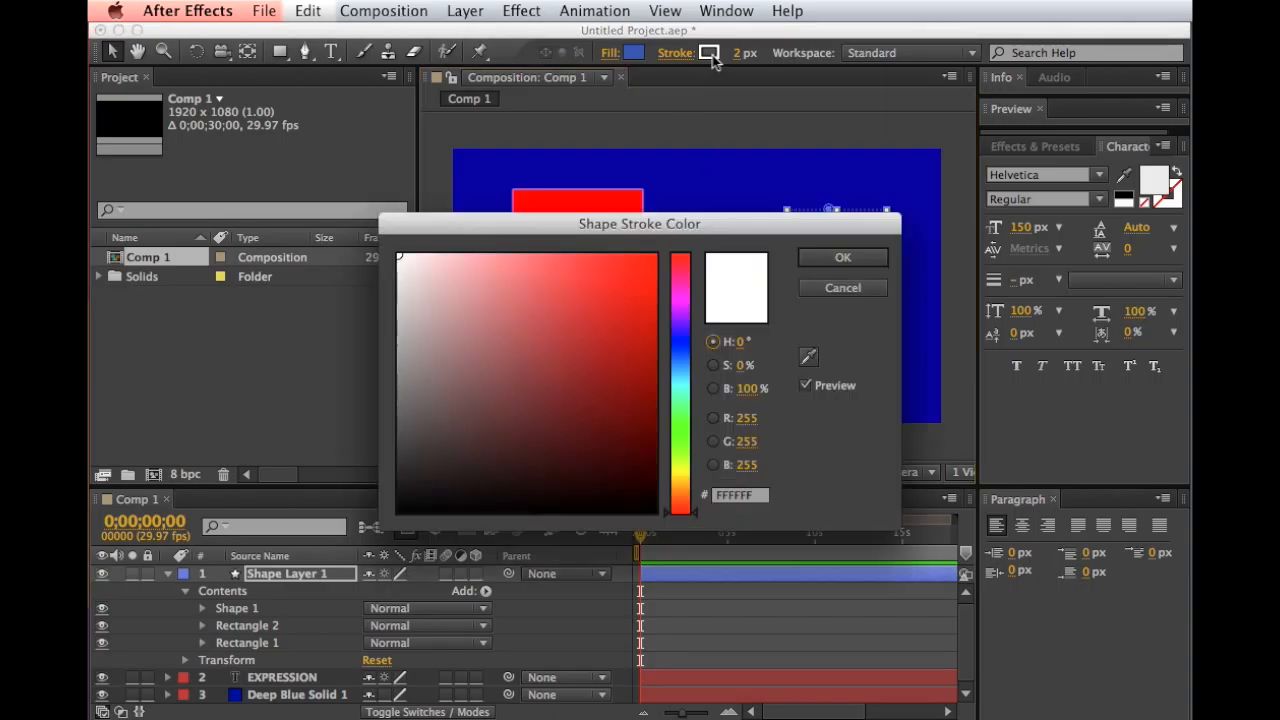
{"action": "left_click", "coordinate": [683, 437]}
{"action": "left_click", "coordinate": [650, 392]}
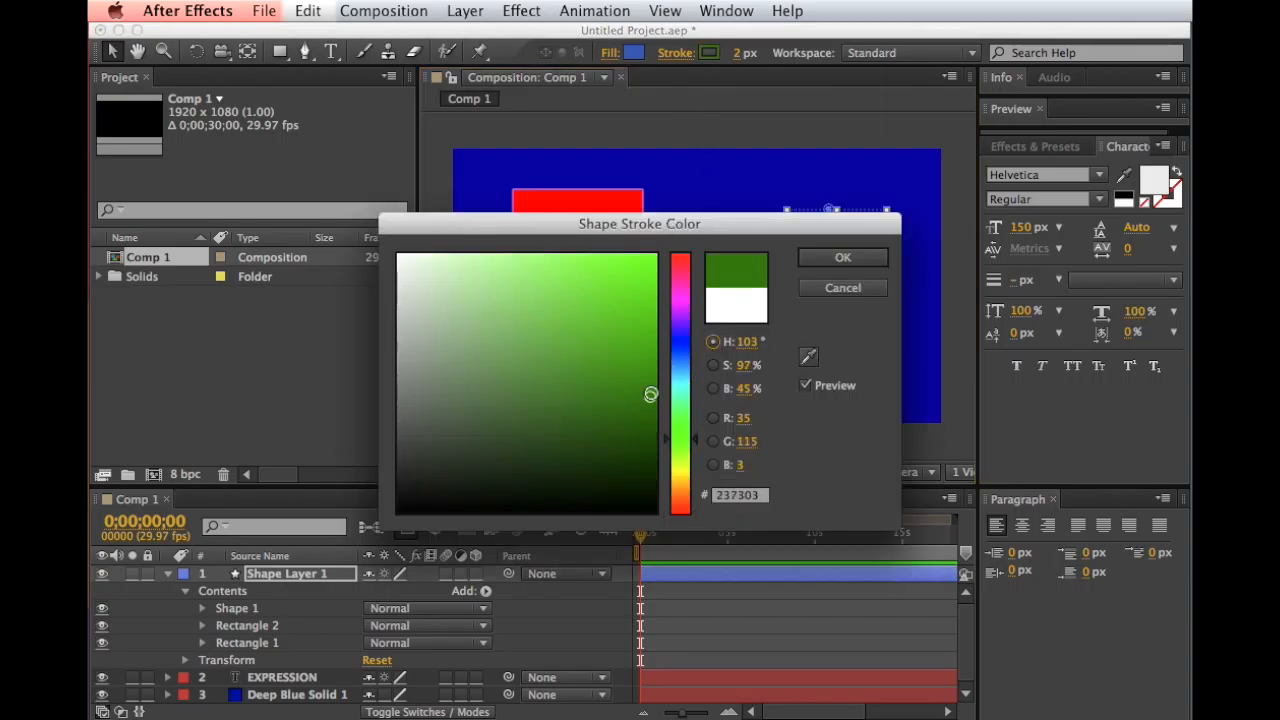
{"action": "left_click", "coordinate": [843, 257]}
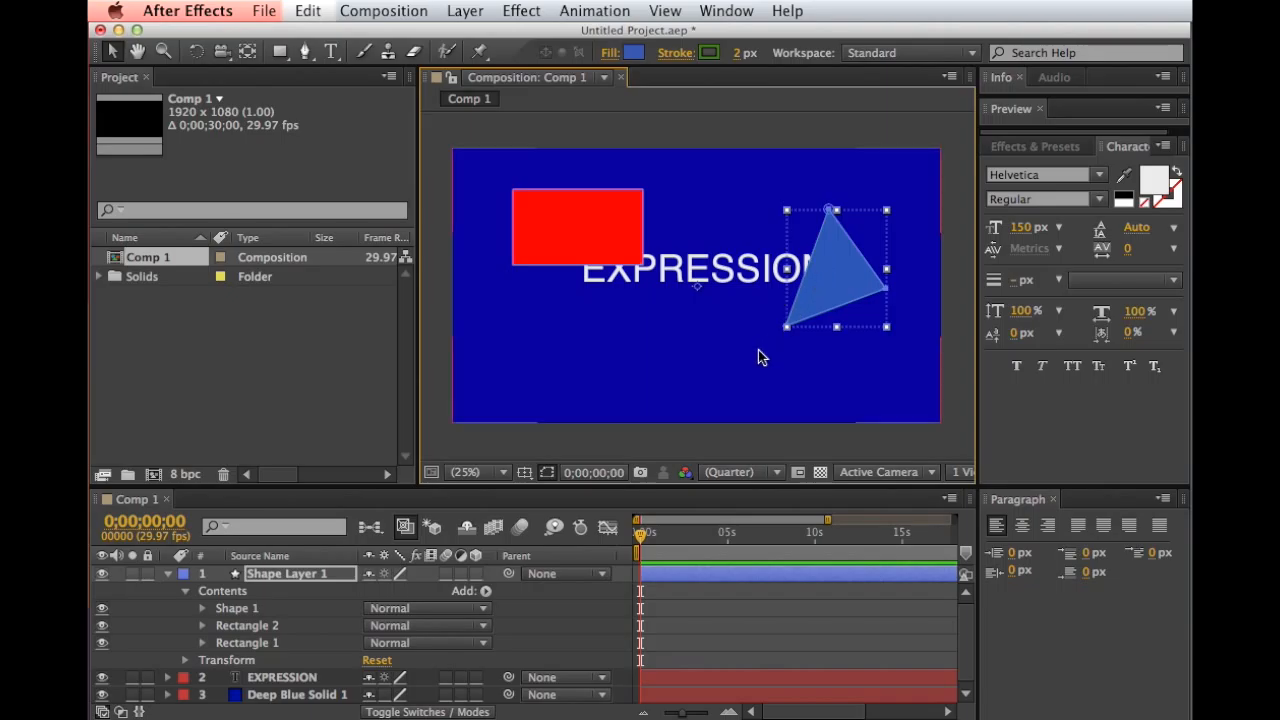
Set the triangle's stroke width to 92 px, and widen and shift the triangle so it overlaps the red rectangle
{"action": "left_click_drag", "start_coordinate": [737, 55], "coordinate": [849, 60]}
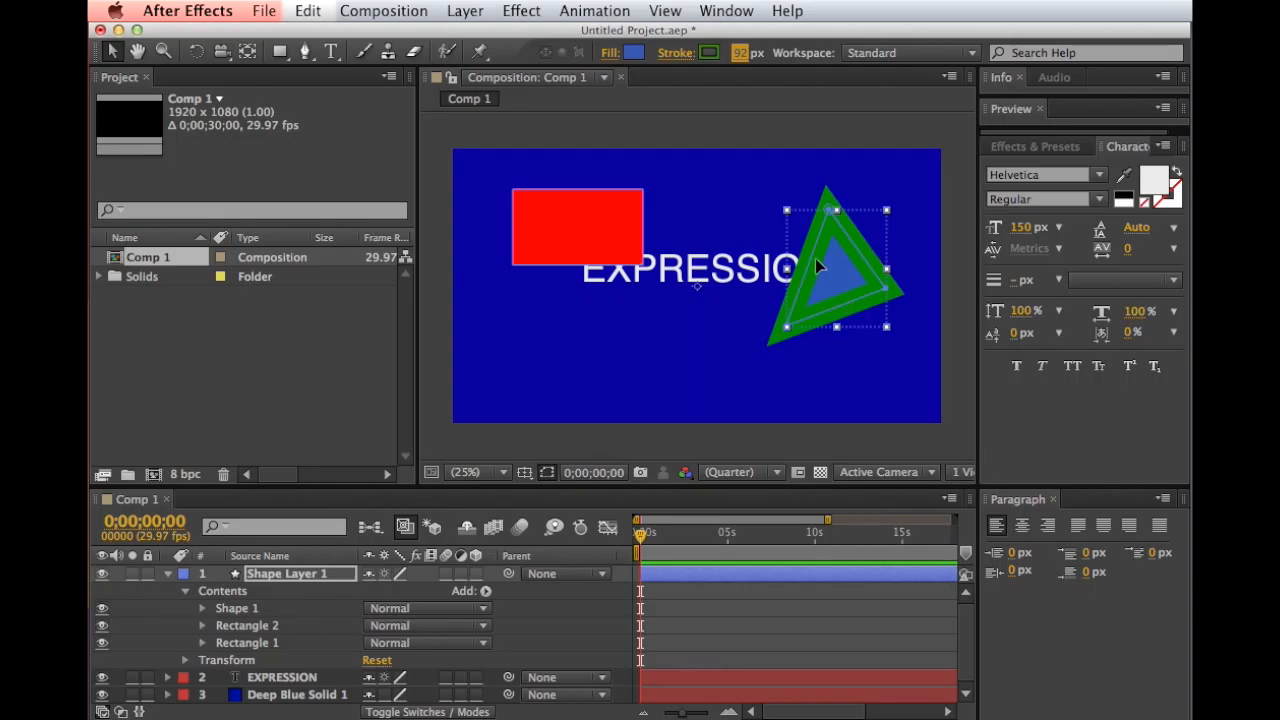
{"action": "left_click_drag", "start_coordinate": [815, 258], "coordinate": [681, 260]}
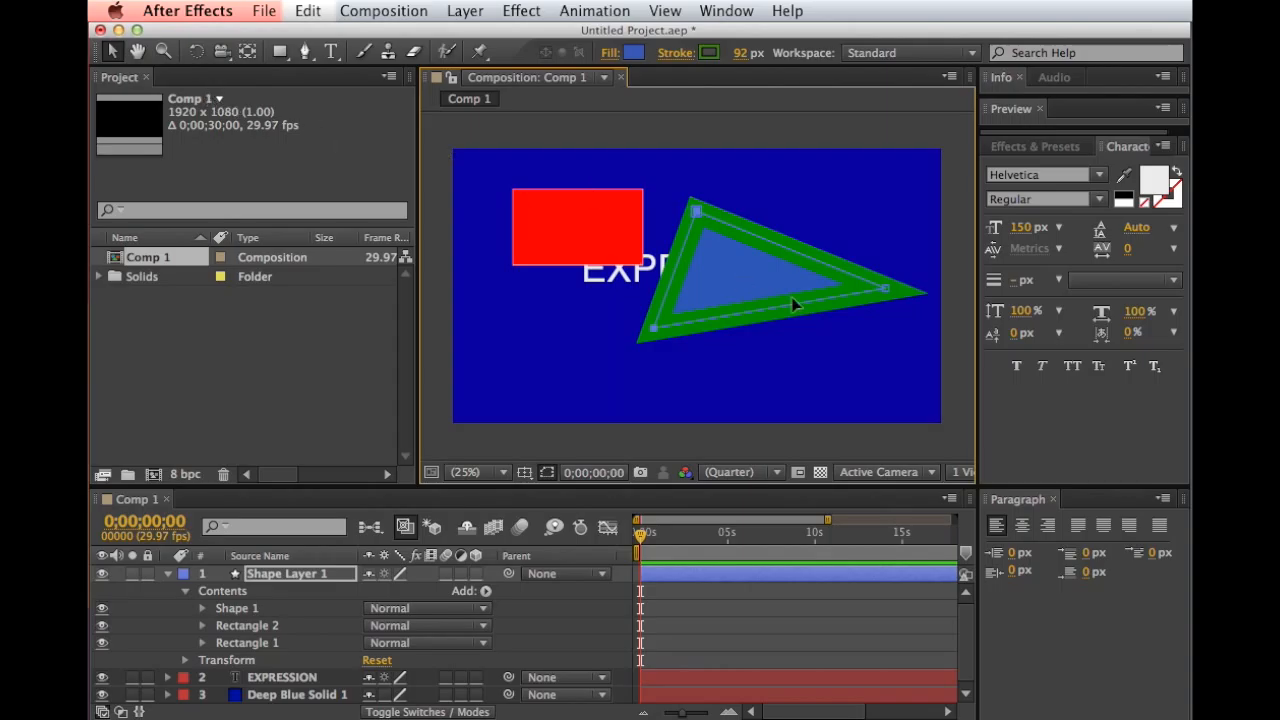
{"action": "left_click", "coordinate": [830, 318]}
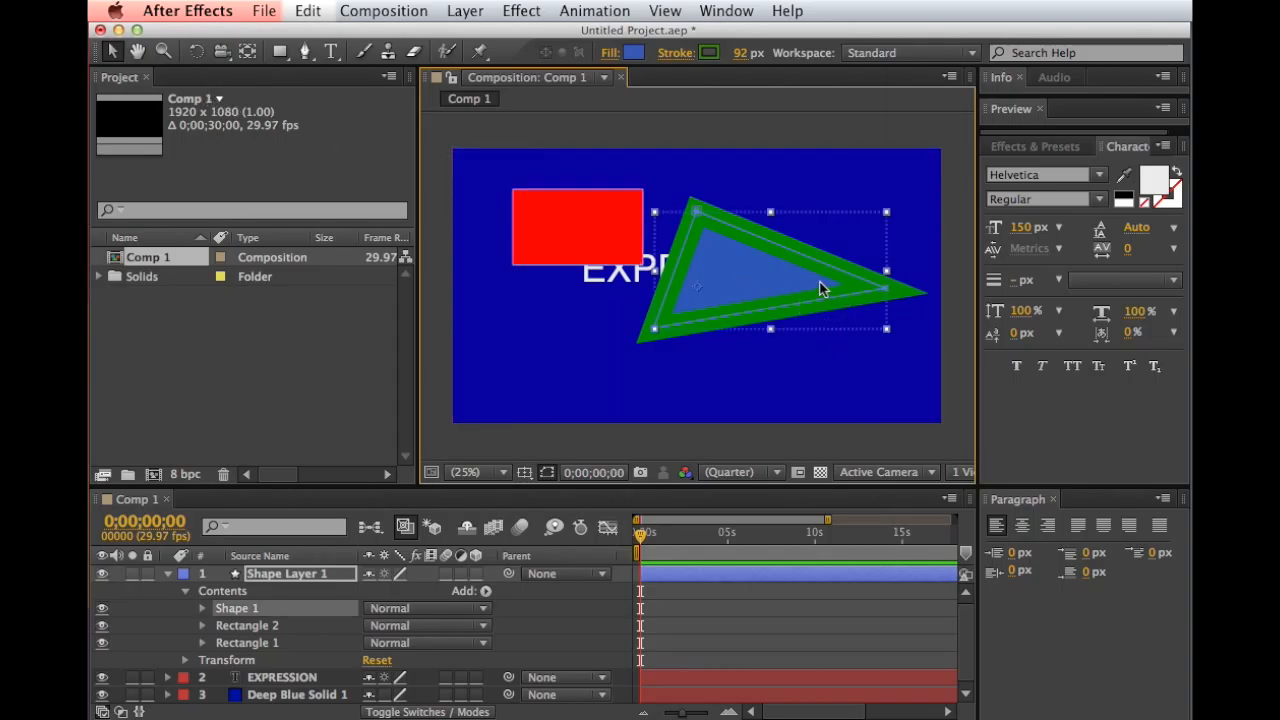
{"action": "left_click_drag", "start_coordinate": [820, 289], "coordinate": [617, 305]}
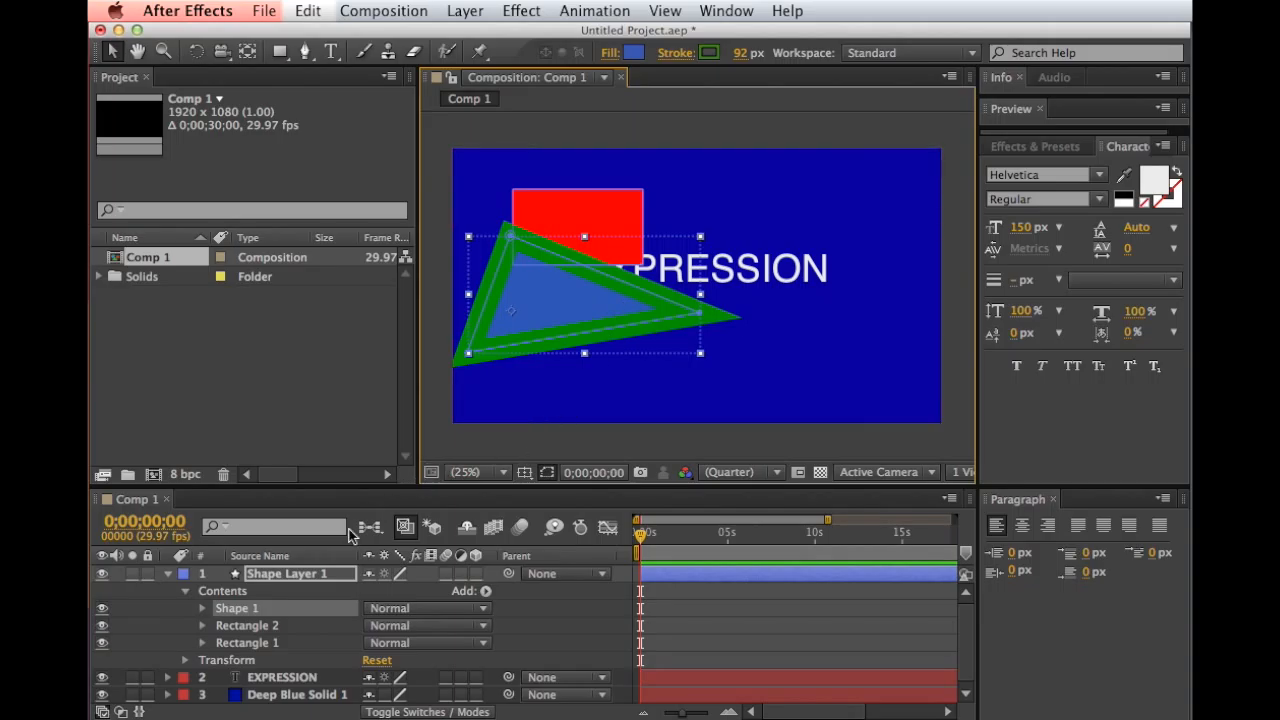
Nest Shape 1 inside a rectangle group of the shape layer, move Rectangle 1 above Rectangle 2 and collapse the layer
{"action": "mouse_move", "coordinate": [245, 610]}
{"action": "left_mouse_down"}
{"action": "mouse_move", "coordinate": [243, 640]}
{"action": "mouse_move", "coordinate": [257, 614]}
{"action": "left_mouse_up"}
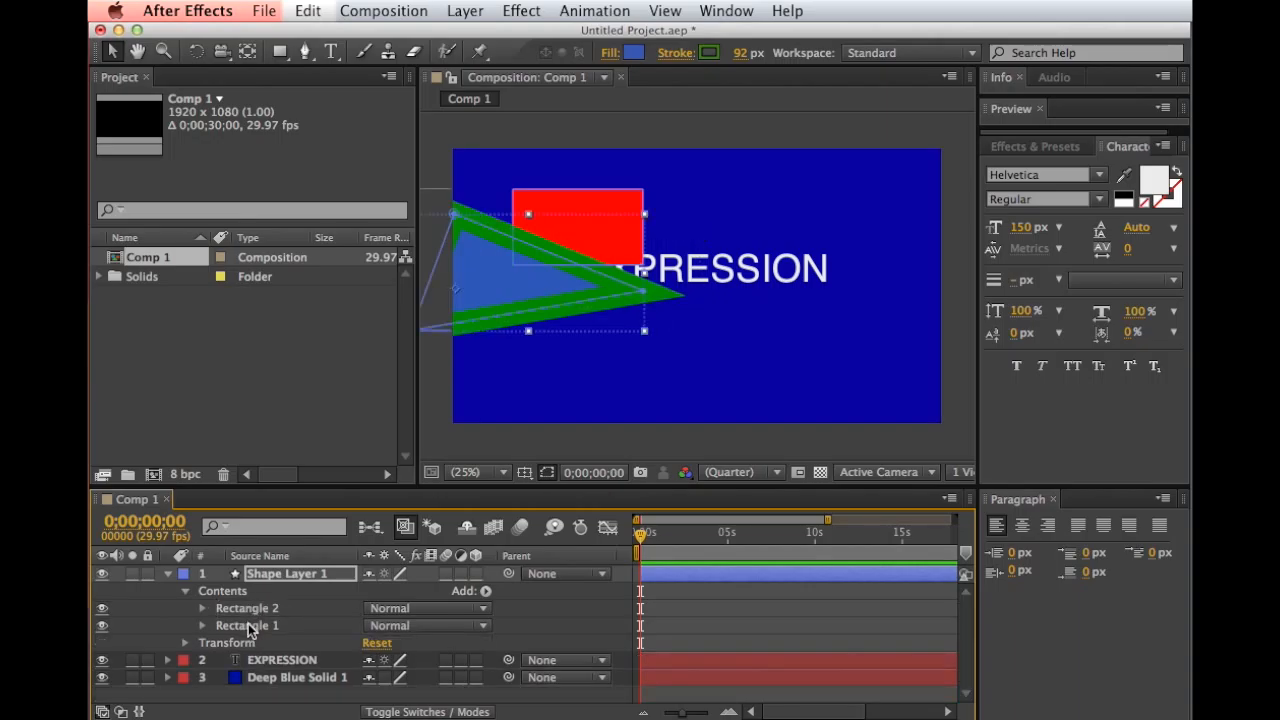
{"action": "left_click_drag", "start_coordinate": [250, 628], "coordinate": [257, 610]}
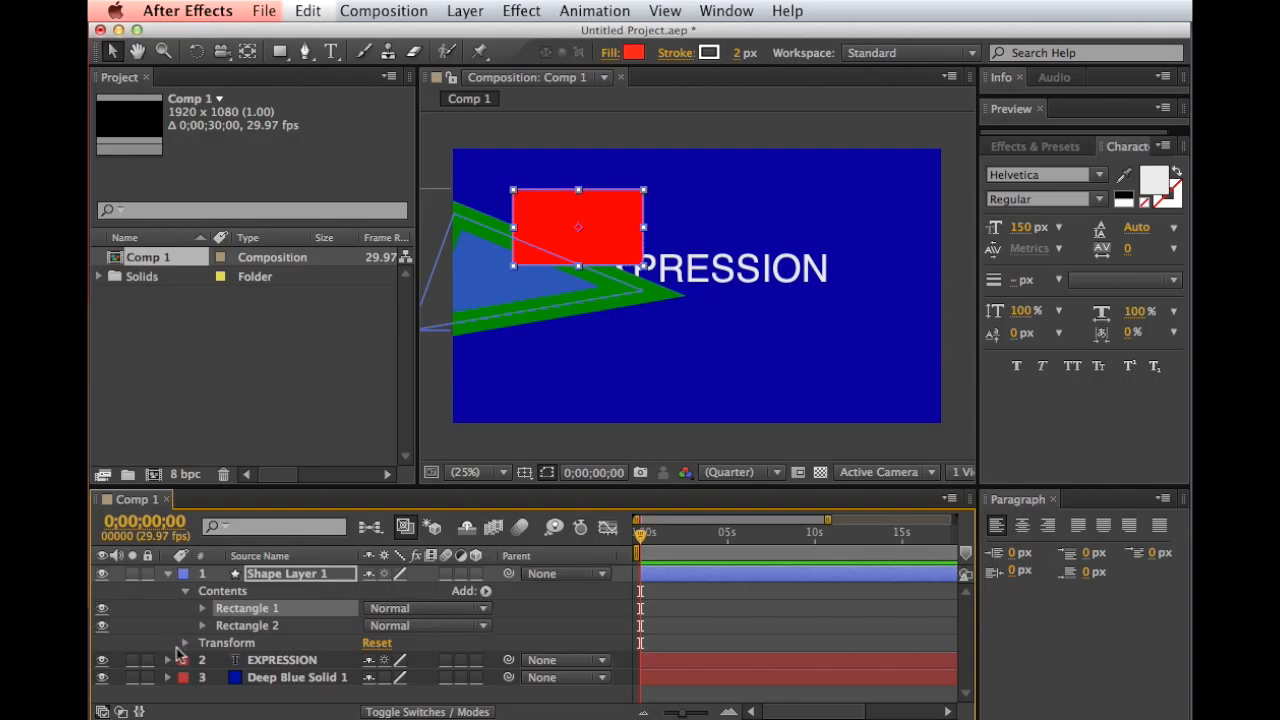
{"action": "left_click", "coordinate": [166, 574]}
Set the EXPRESSION text layer's Position to 564, 713, Scale to 116% and Rotation to 6°, keeping Opacity at 100%
{"action": "left_click", "coordinate": [166, 591]}
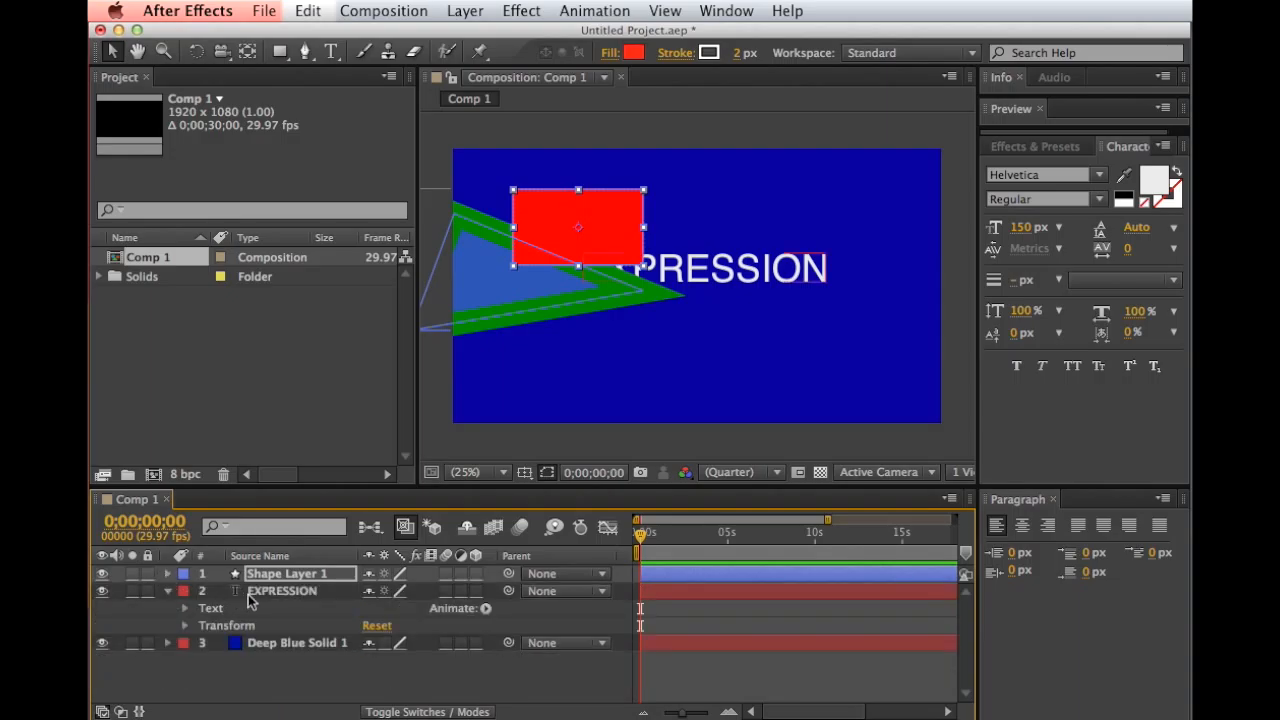
{"action": "left_click", "coordinate": [195, 592]}
{"action": "left_click", "coordinate": [185, 625]}
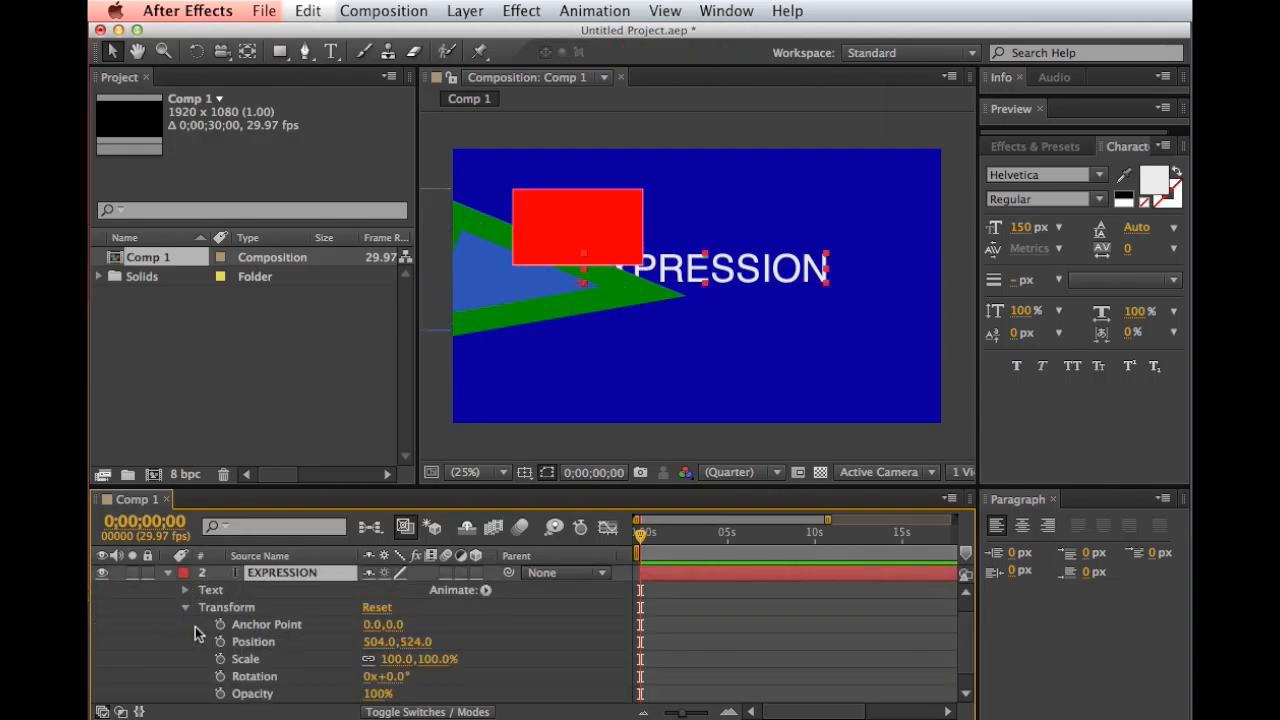
{"action": "scroll", "coordinate": [242, 600], "scroll_direction": "down", "scroll_amount": 1}
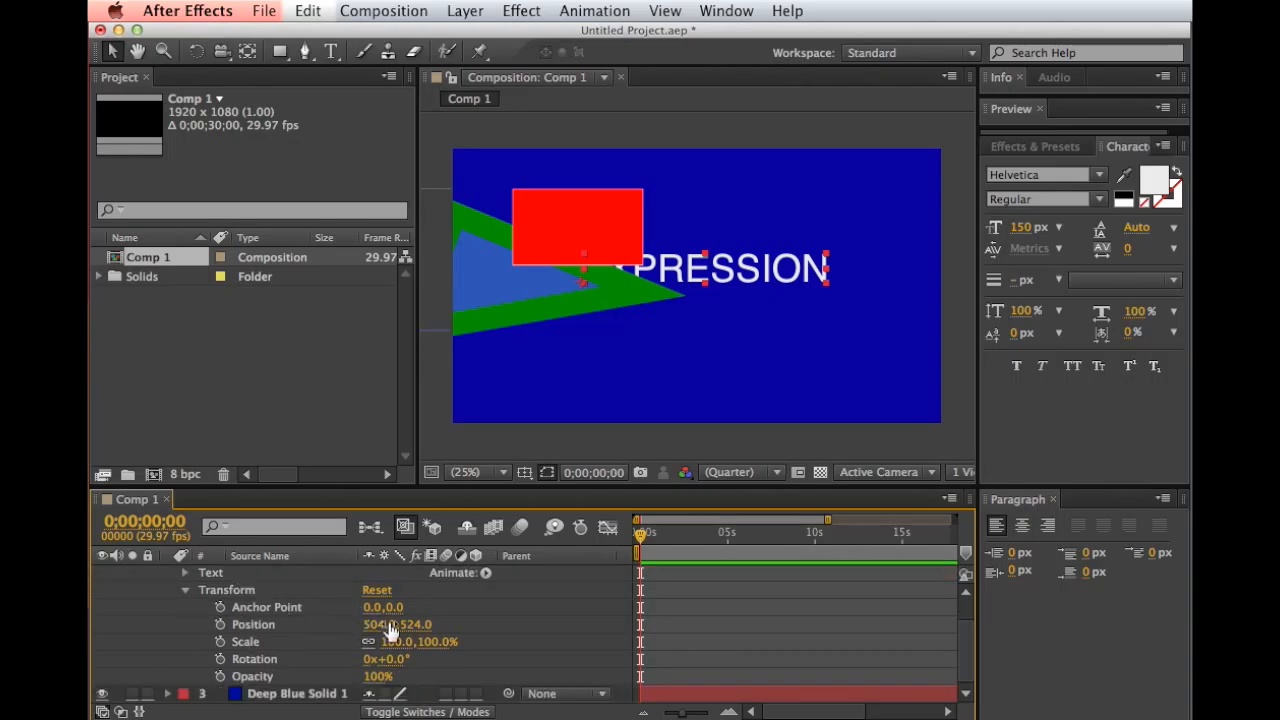
{"action": "left_click_drag", "start_coordinate": [378, 626], "coordinate": [504, 626]}
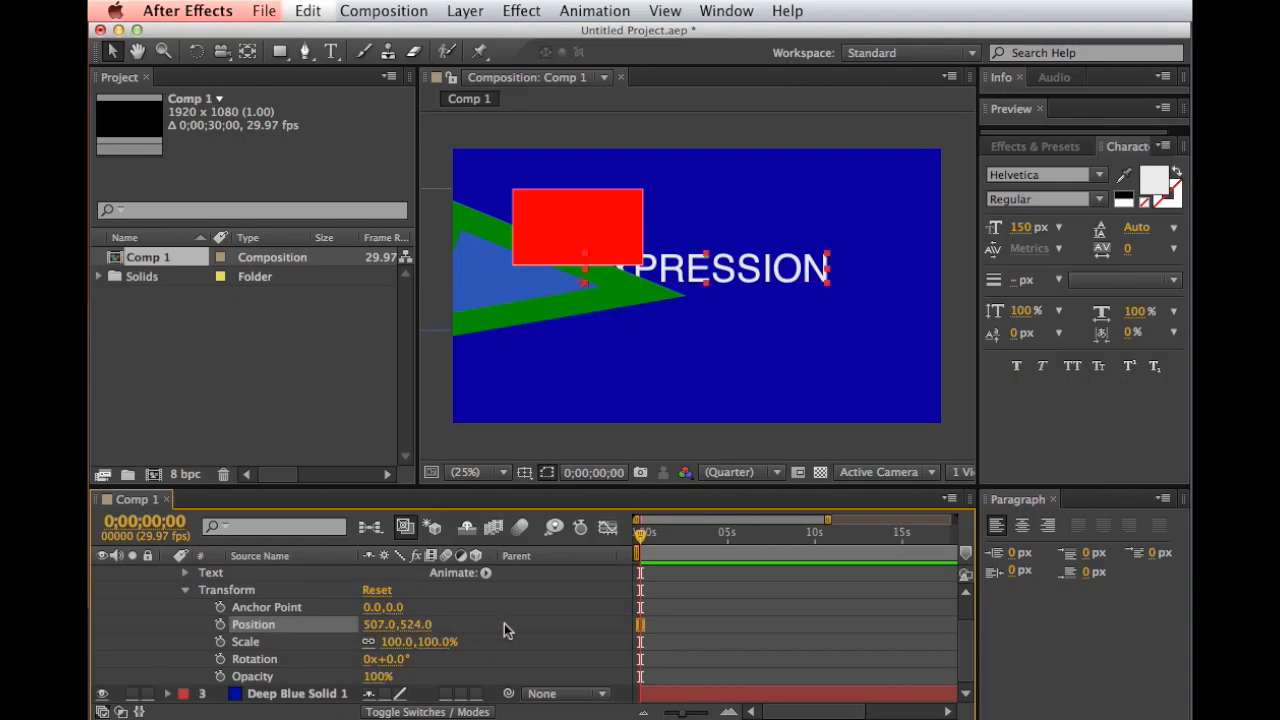
{"action": "left_click_drag", "start_coordinate": [372, 628], "coordinate": [388, 660]}
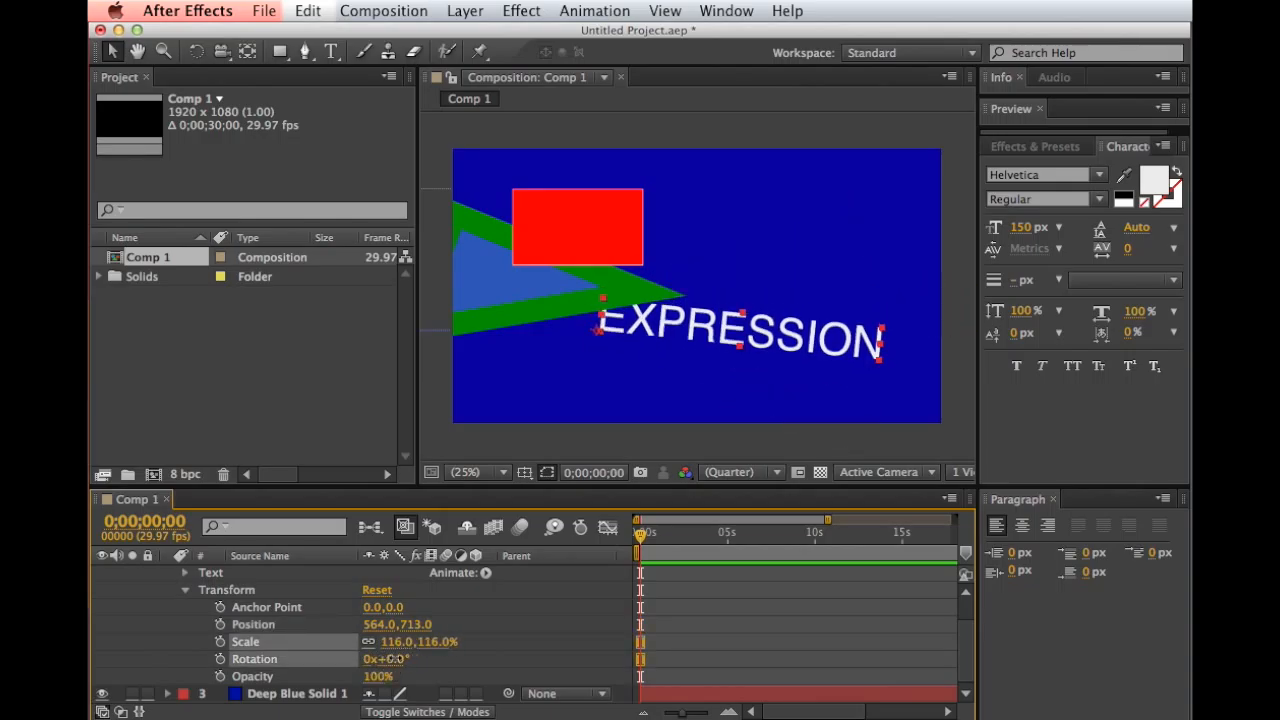
{"action": "left_click", "coordinate": [372, 677], "text": "shift"}
{"action": "left_click", "coordinate": [389, 676]}
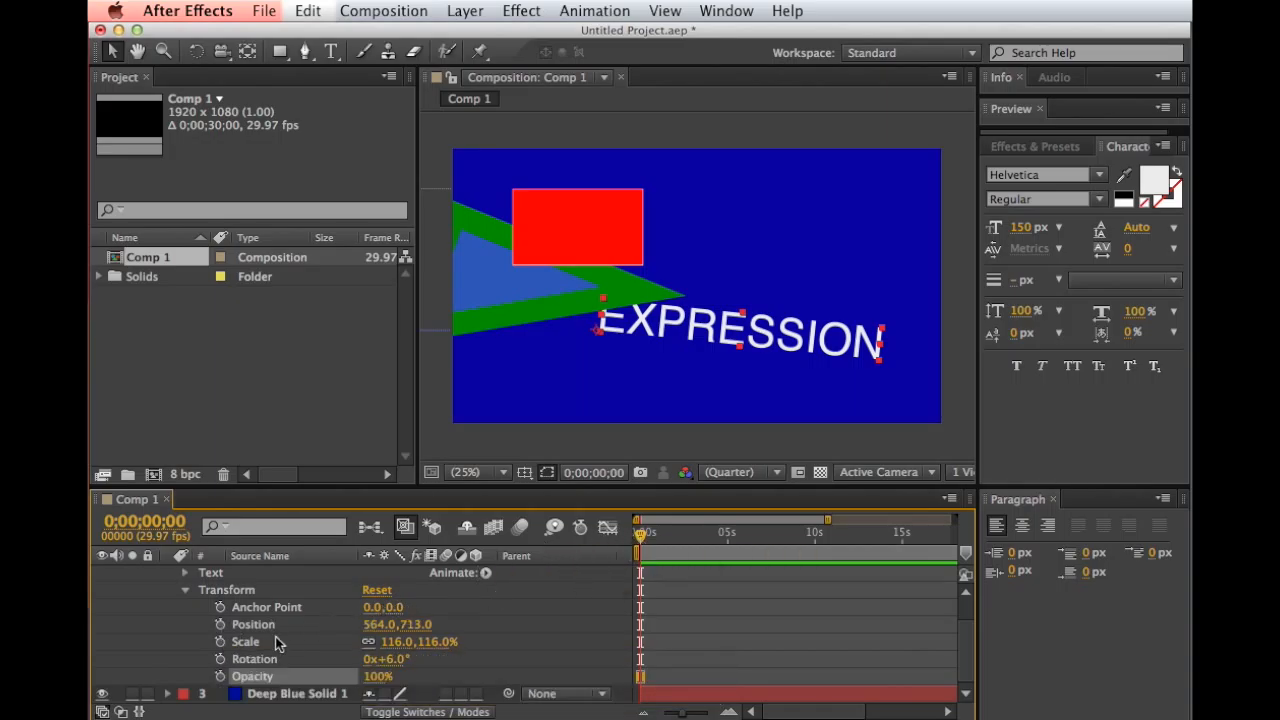
Add starting keyframes for the EXPRESSION layer's Position, Scale, Rotation and Opacity at 0 seconds
{"action": "left_click", "coordinate": [220, 624]}
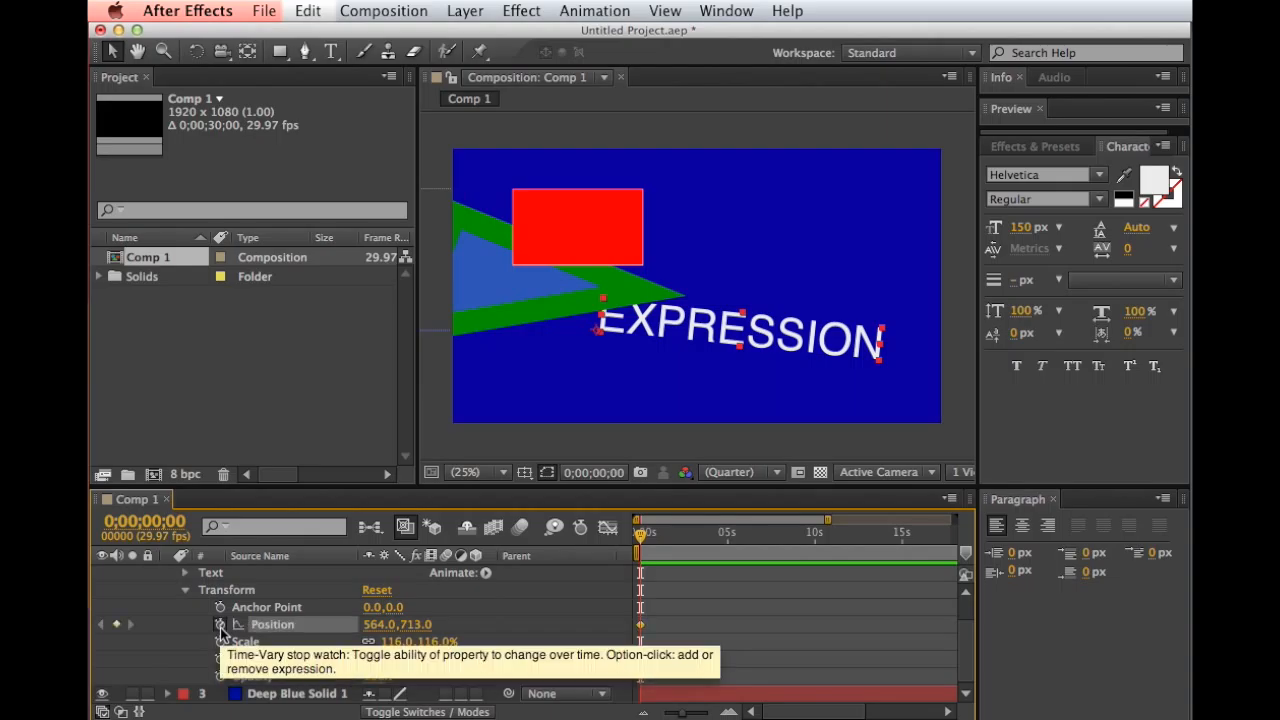
{"action": "left_click", "coordinate": [220, 641]}
{"action": "left_click", "coordinate": [220, 659]}
{"action": "left_click", "coordinate": [220, 676]}
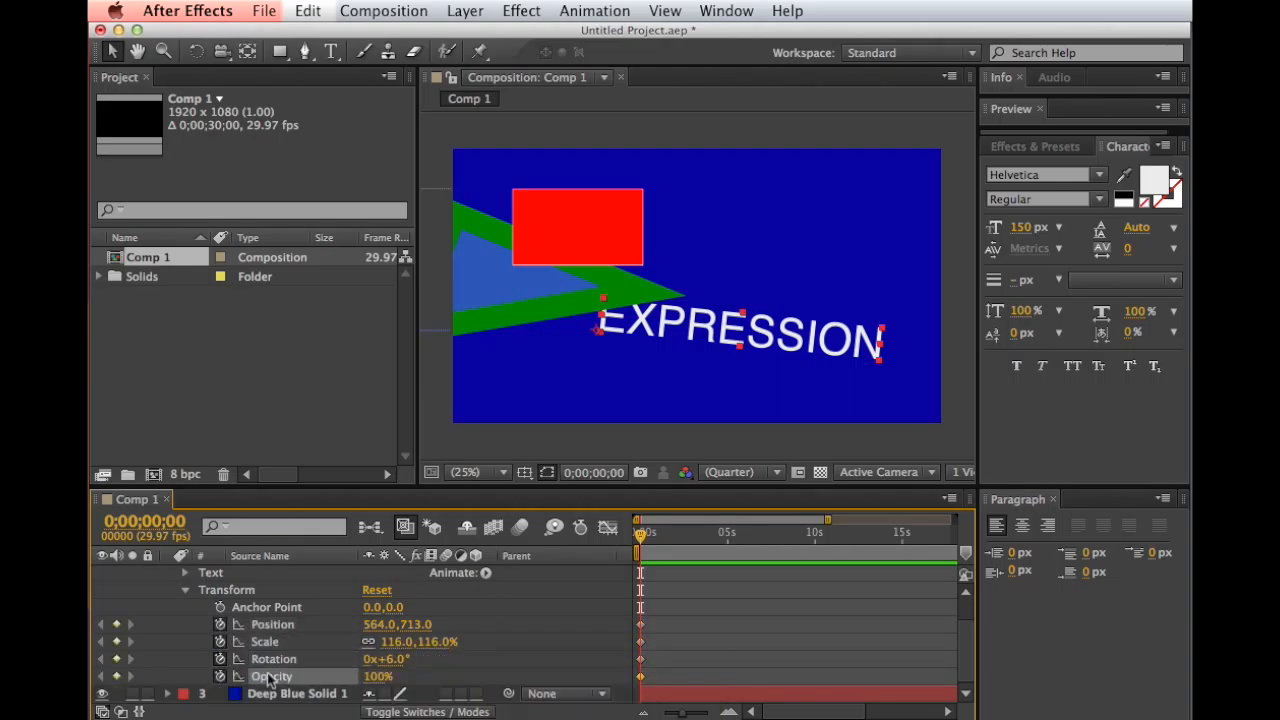
At 5 seconds, keyframe the EXPRESSION layer's Position to 781, 577, Scale to 166%, Rotation to 46° and Opacity to 25%
{"action": "left_click_drag", "start_coordinate": [645, 538], "coordinate": [727, 538]}
{"action": "left_click_drag", "start_coordinate": [372, 624], "coordinate": [585, 629]}
{"action": "left_click_drag", "start_coordinate": [418, 626], "coordinate": [332, 642]}
{"action": "left_click_drag", "start_coordinate": [425, 642], "coordinate": [478, 642]}
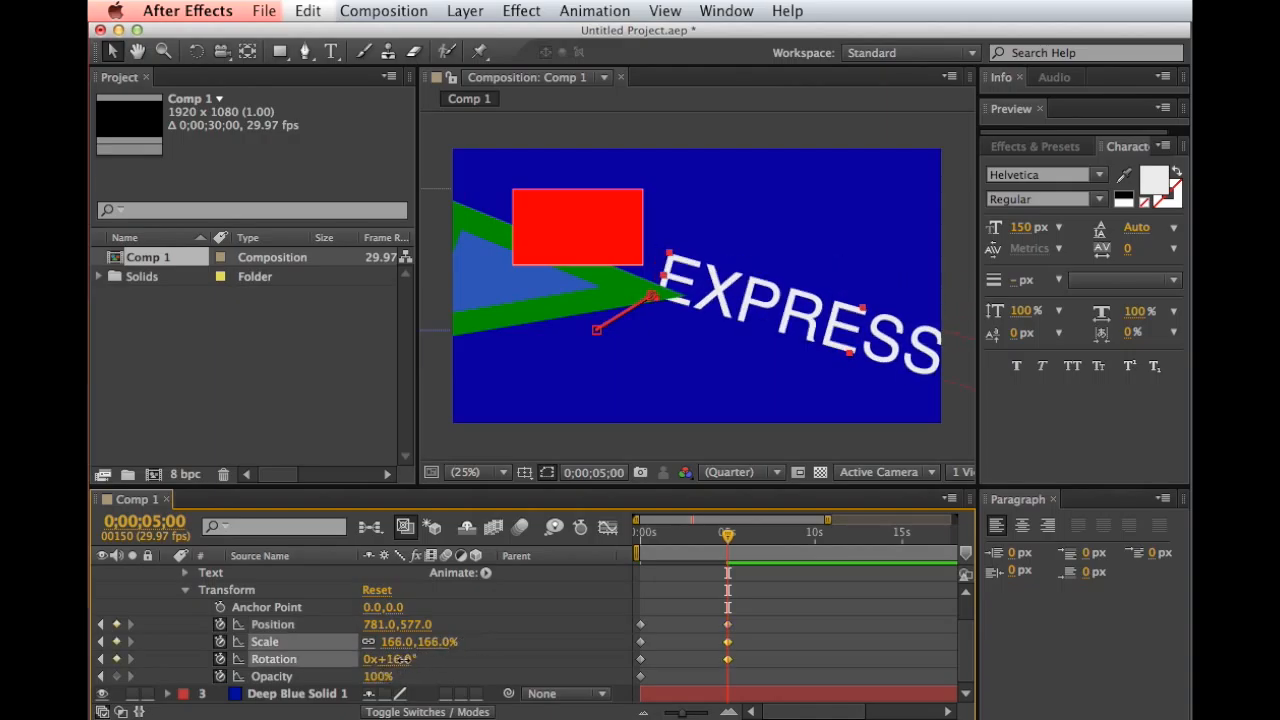
{"action": "left_click_drag", "start_coordinate": [390, 660], "coordinate": [300, 676]}
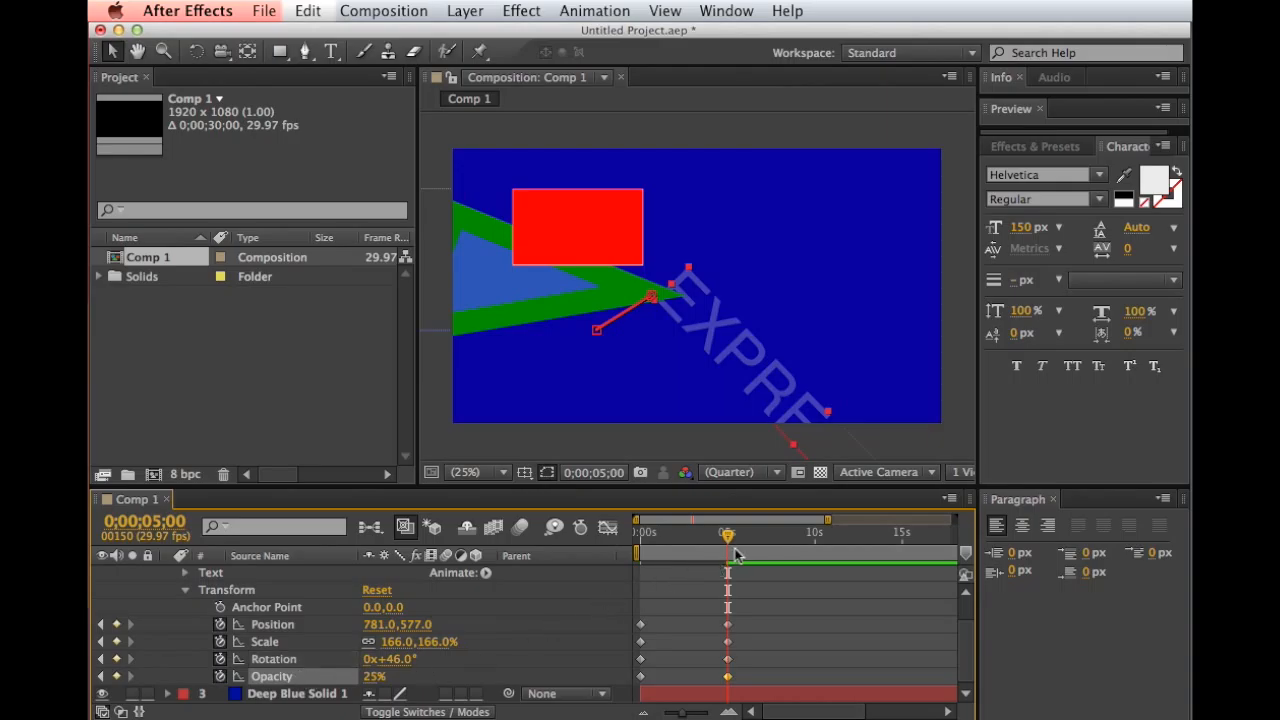
Preview the EXPRESSION text animation from the start of the composition
{"action": "left_click_drag", "start_coordinate": [736, 554], "coordinate": [605, 542]}
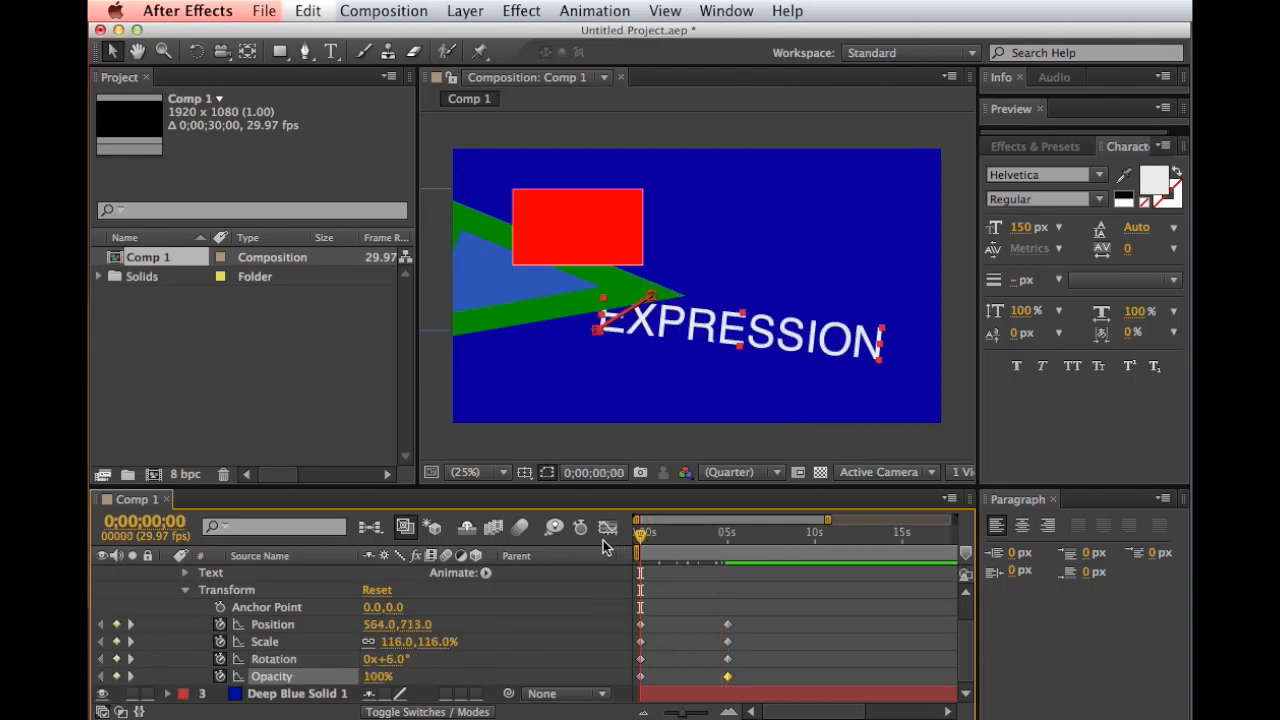
{"action": "key", "text": "space"}
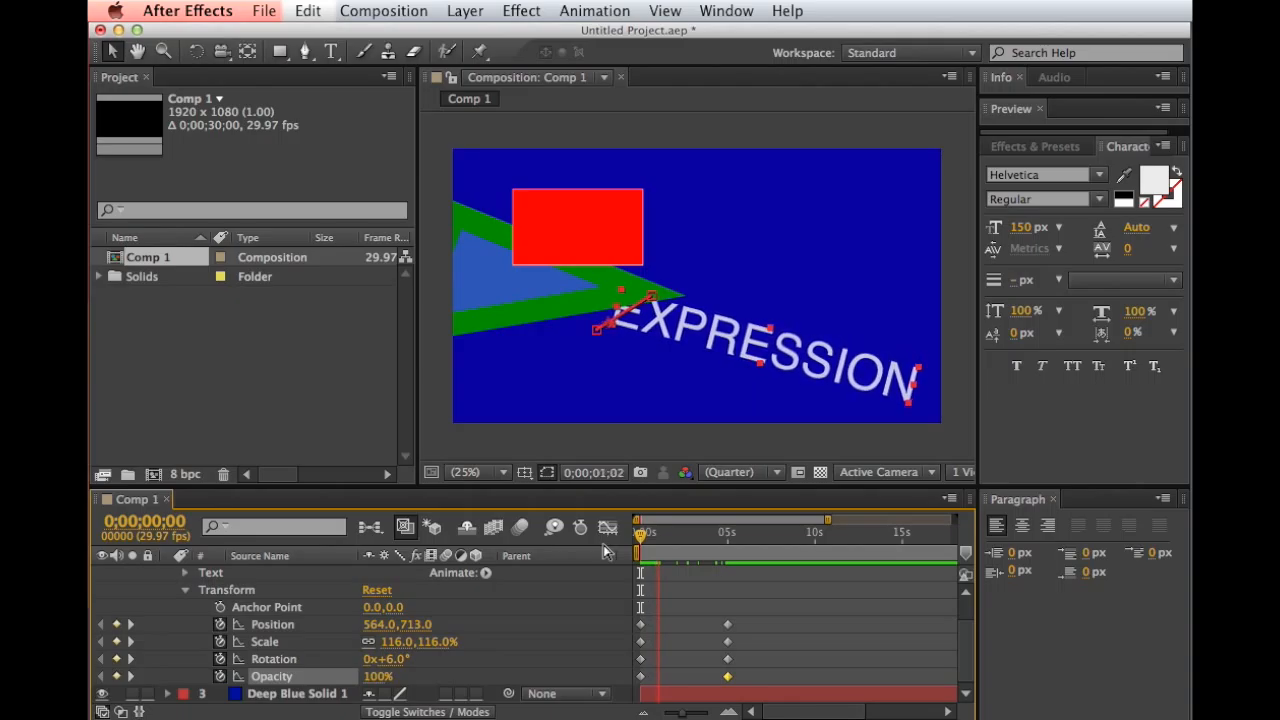